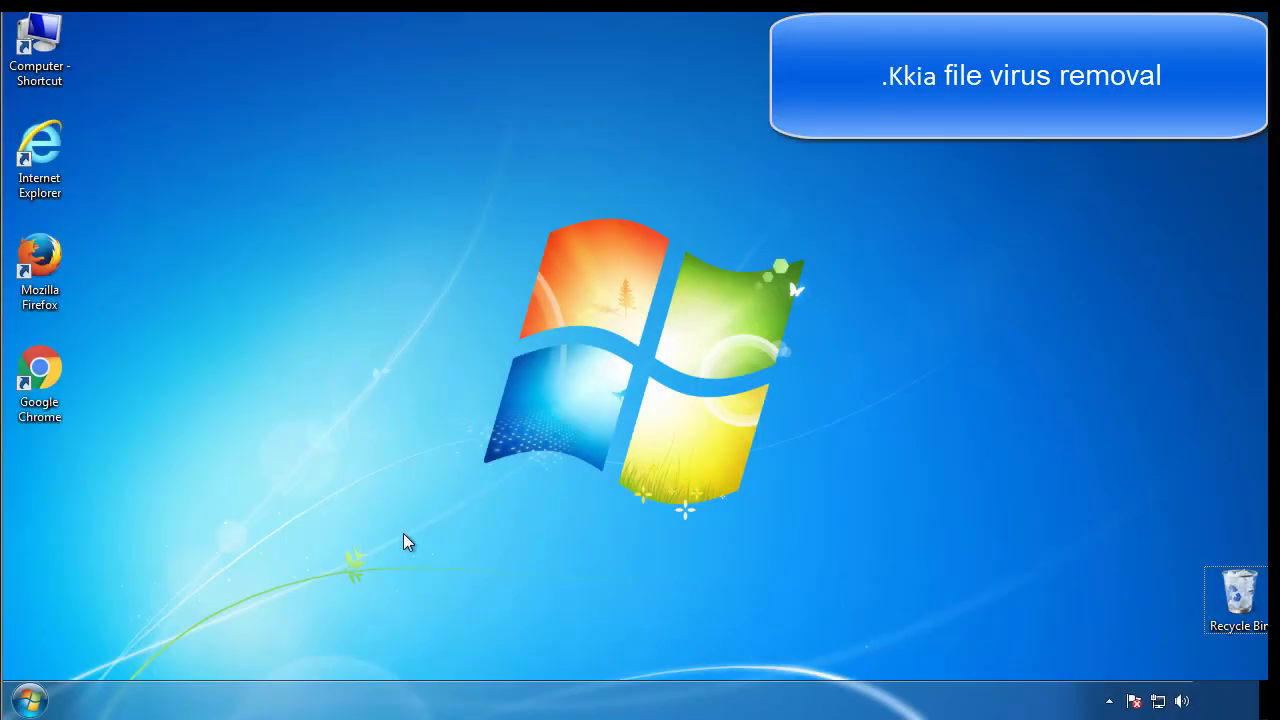
Enable minimal Safe boot in msconfig's Boot settings and restart into Safe Mode
{"action": "left_click", "coordinate": [29, 700]}
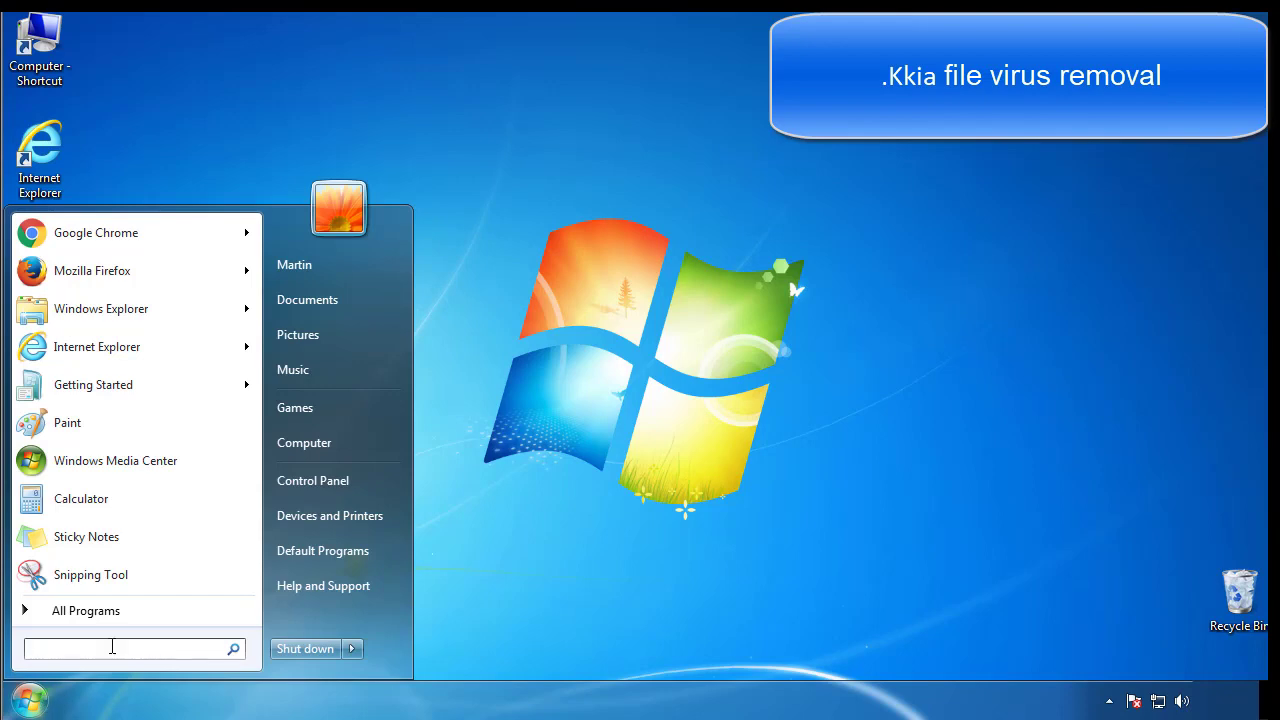
{"action": "type", "text": "mscon"}
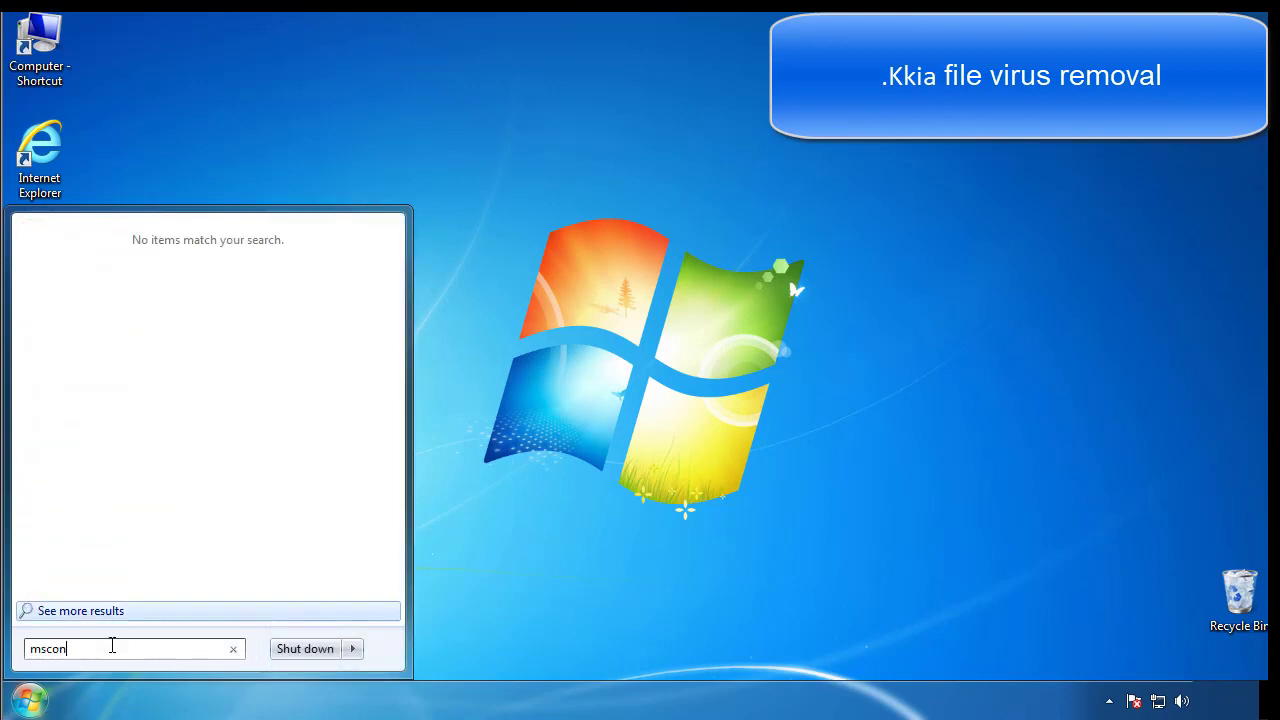
{"action": "type", "text": "fig"}
{"action": "key", "text": "Return"}
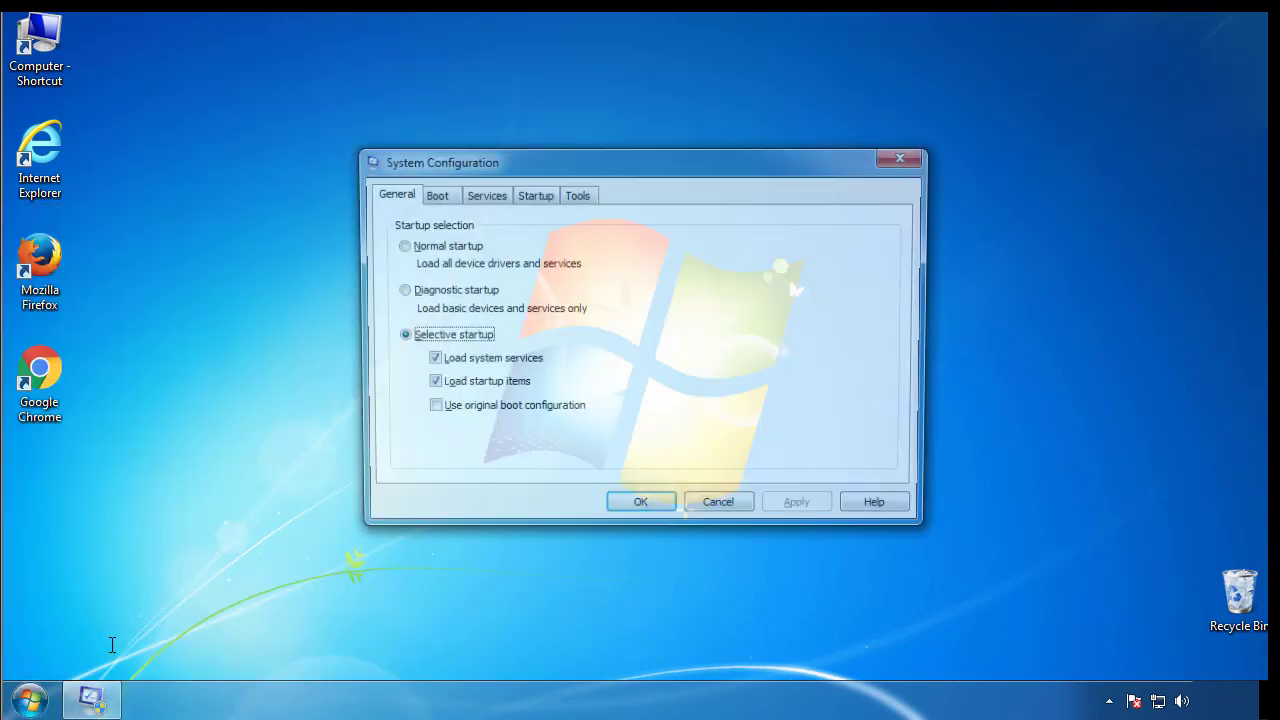
{"action": "left_click", "coordinate": [433, 196]}
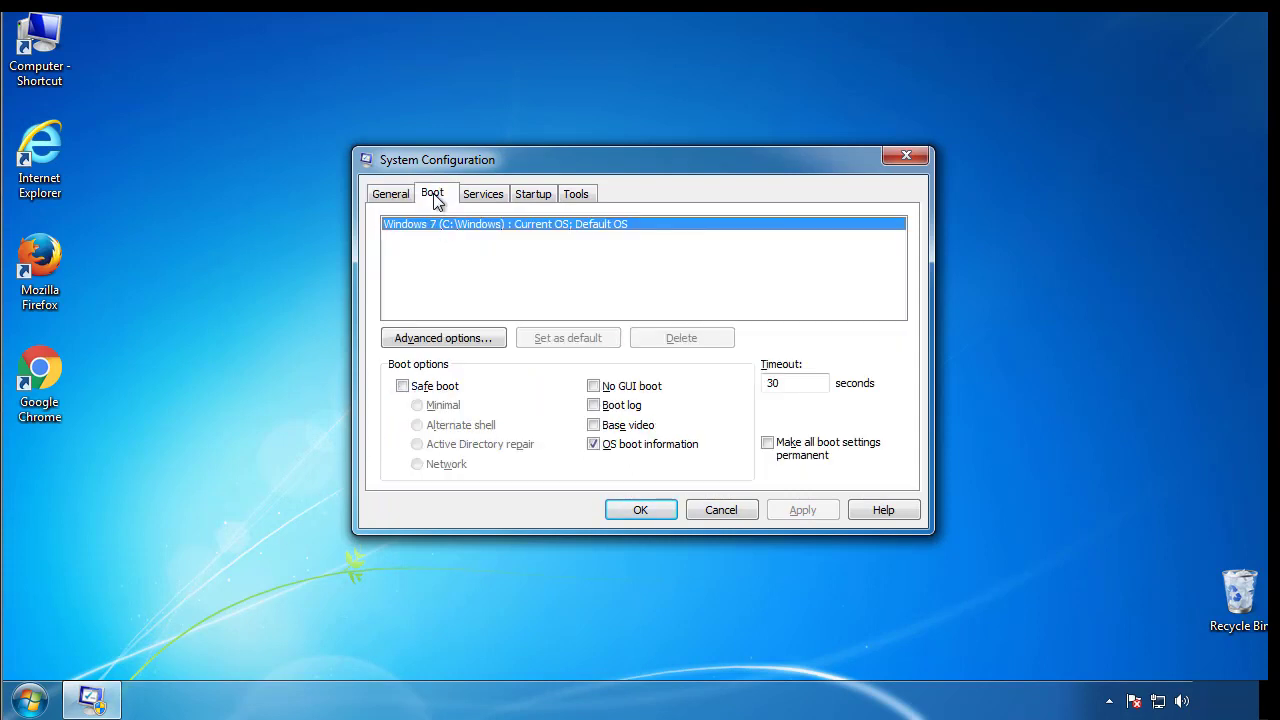
{"action": "left_click", "coordinate": [402, 386]}
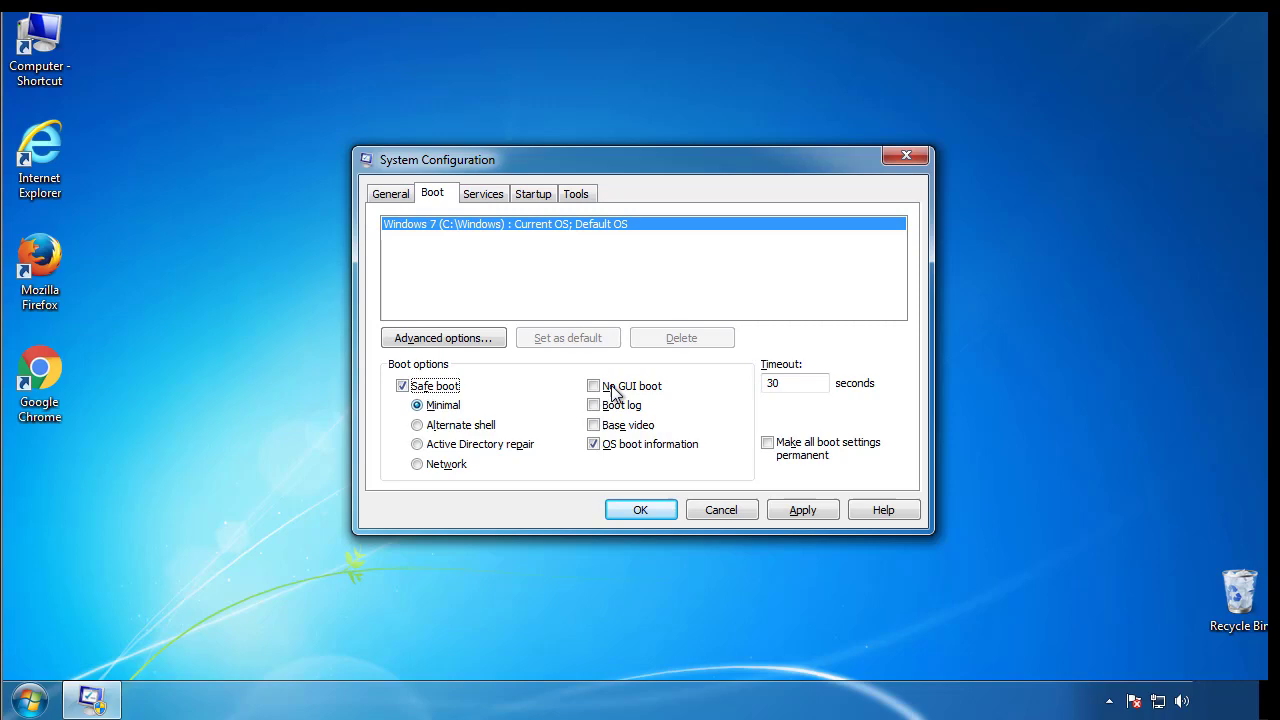
{"action": "left_click", "coordinate": [651, 514]}
{"action": "left_click", "coordinate": [582, 386]}
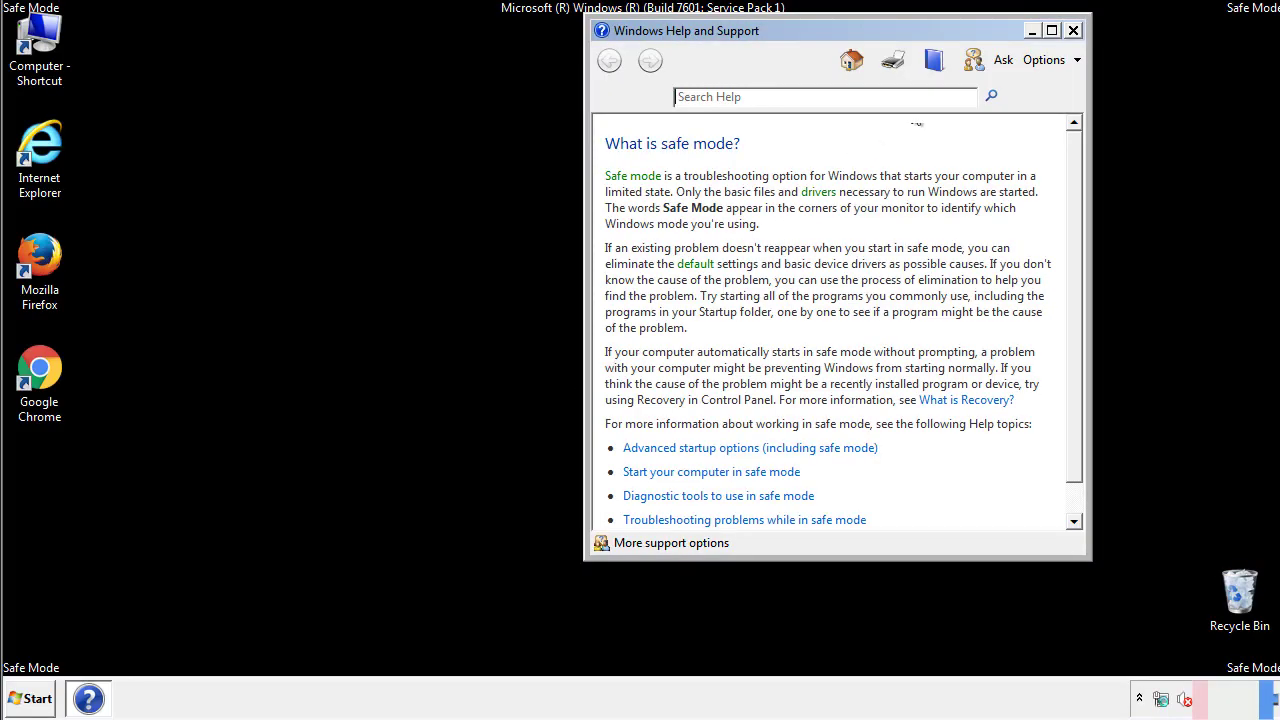
Dismiss Safe Mode help and set Folder Options to show hidden files, folders and drives
{"action": "left_click", "coordinate": [1073, 31]}
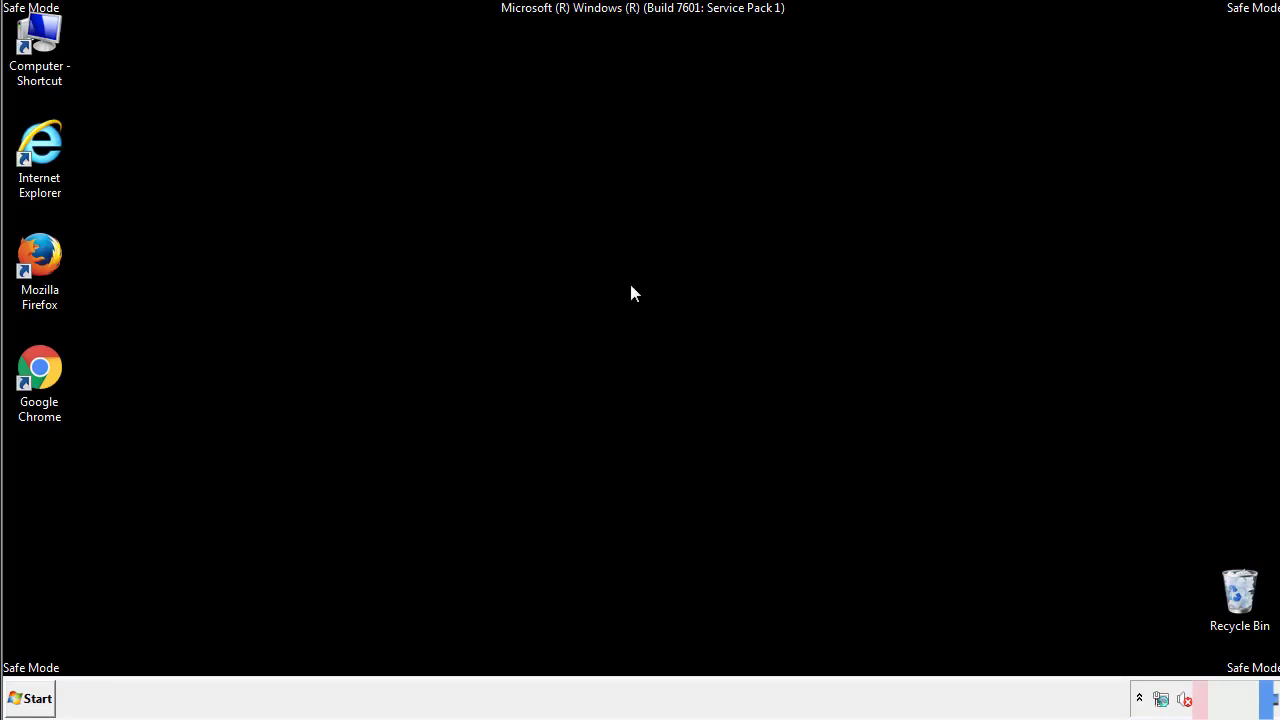
{"action": "left_click", "coordinate": [38, 697]}
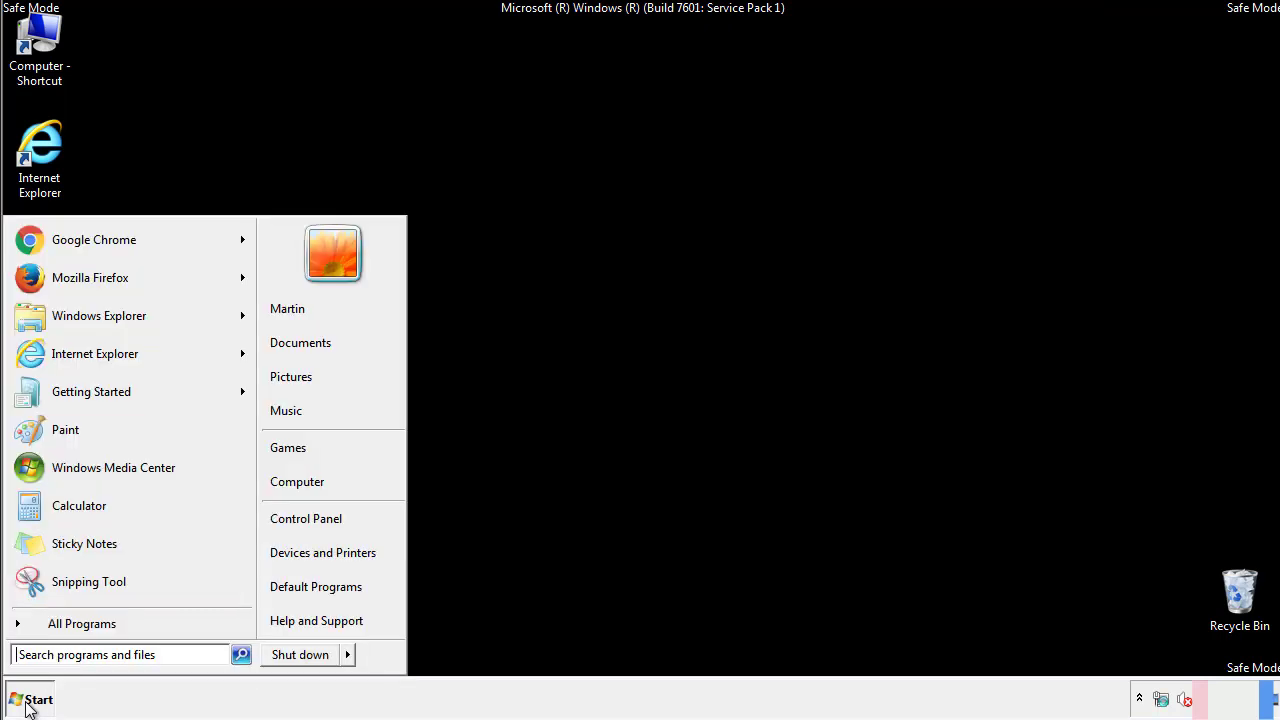
{"action": "left_click", "coordinate": [318, 515]}
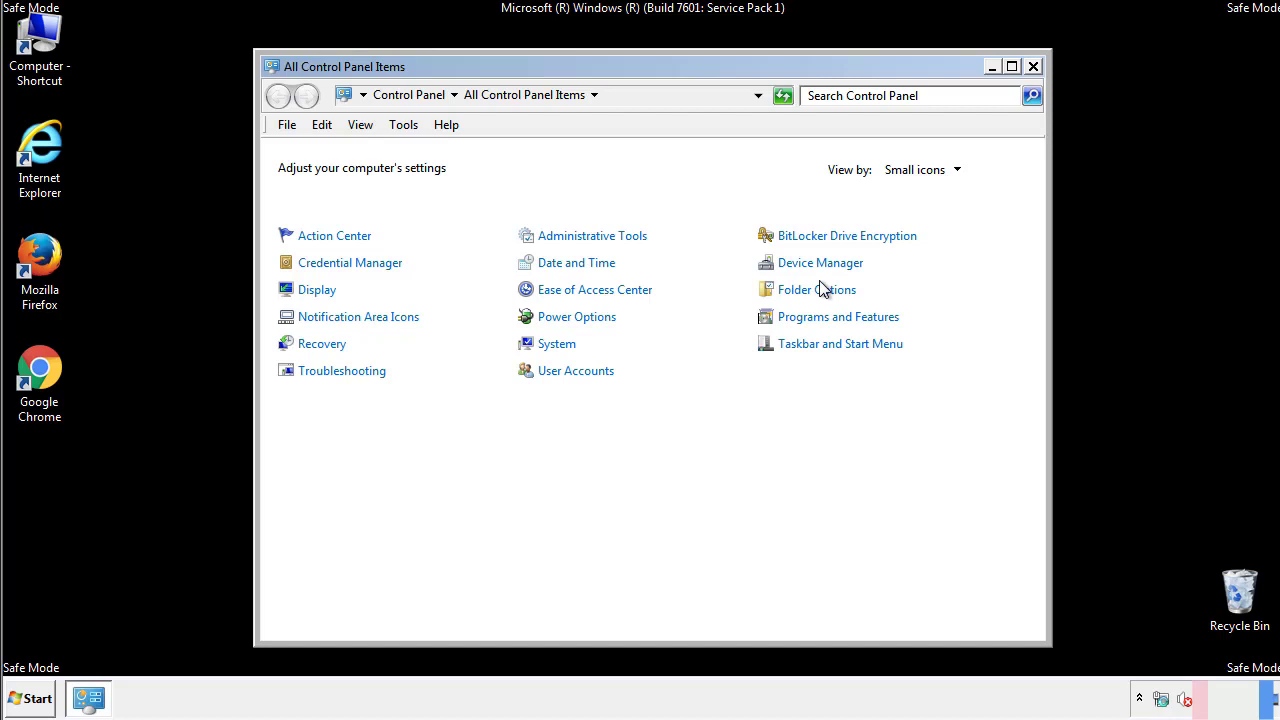
{"action": "left_click", "coordinate": [820, 291]}
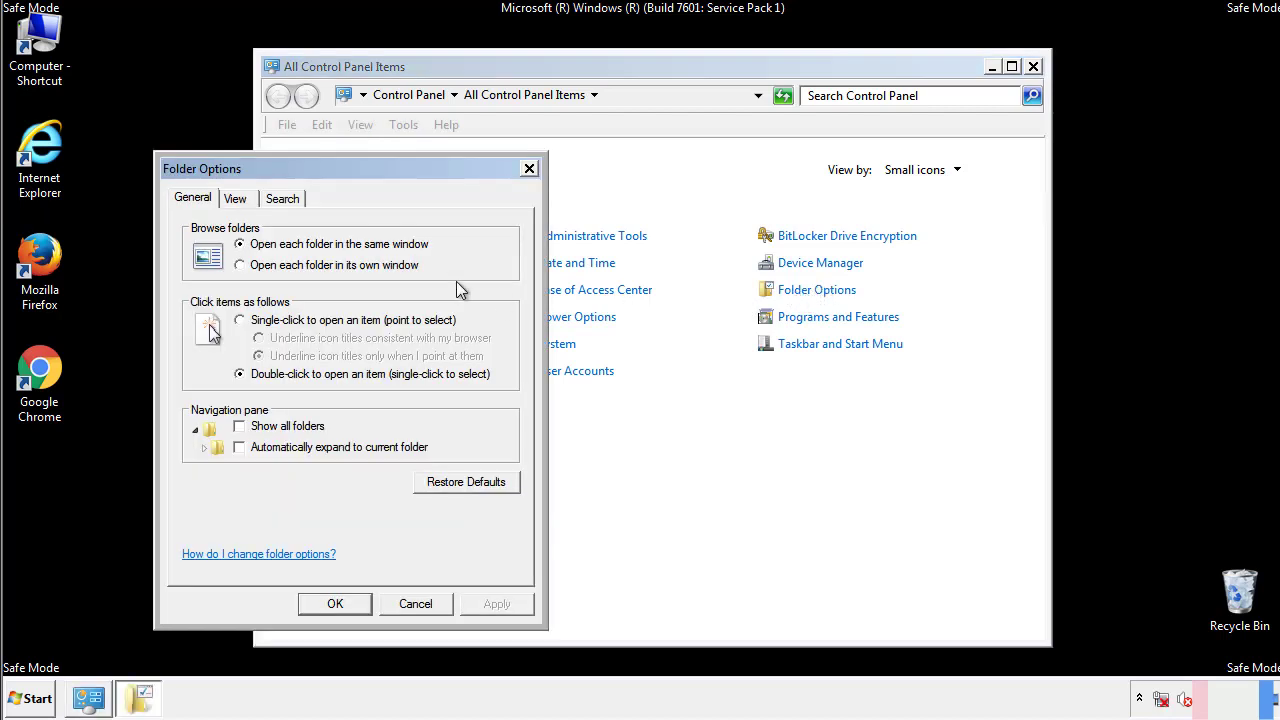
{"action": "left_click", "coordinate": [240, 202]}
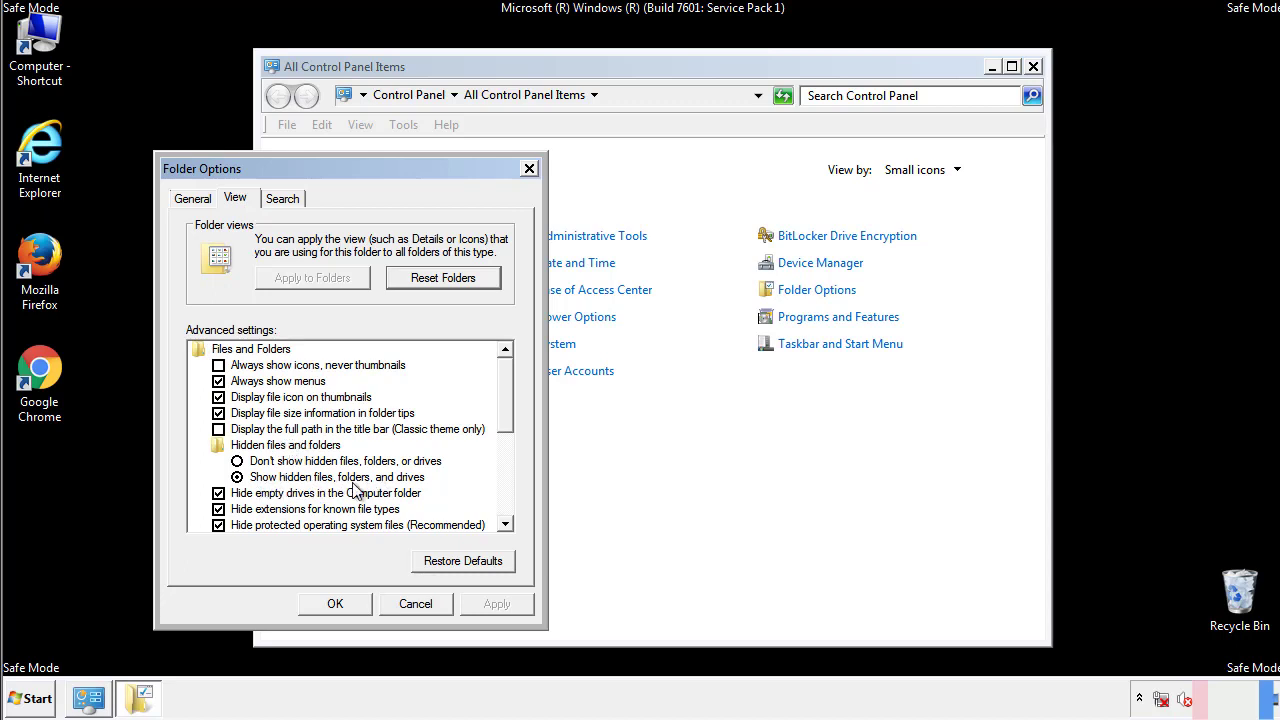
{"action": "left_click", "coordinate": [345, 601]}
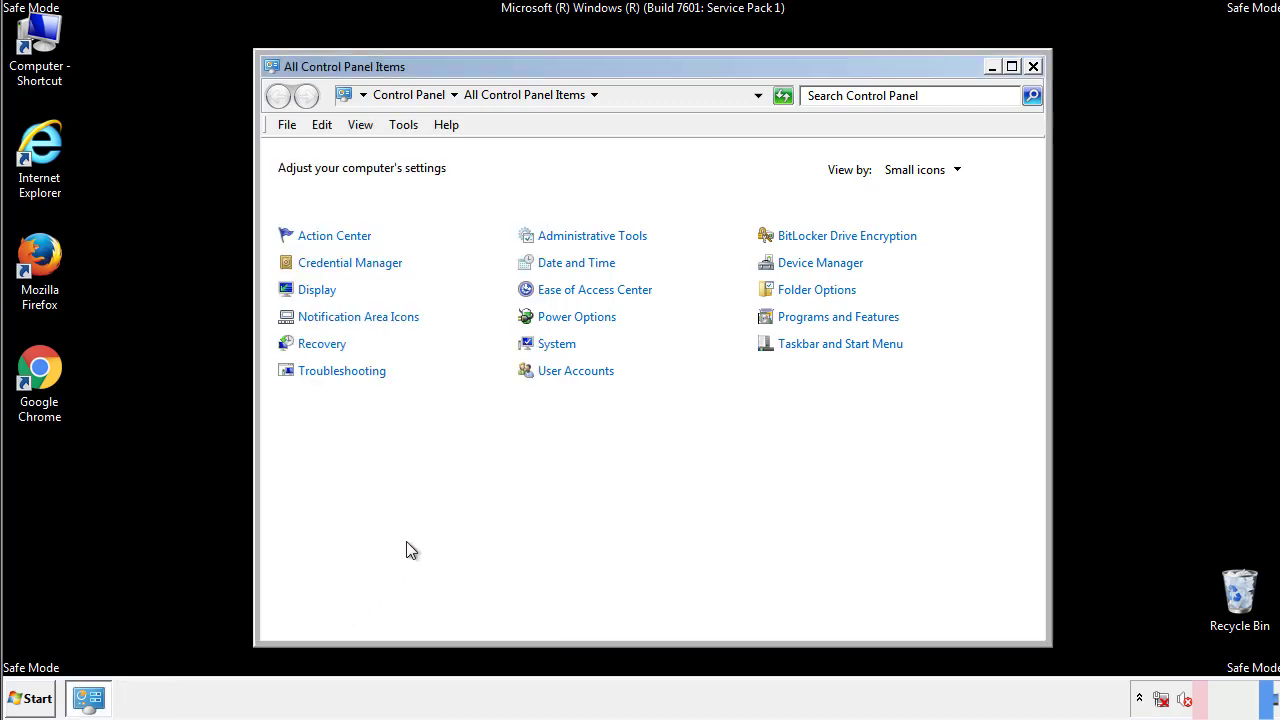
{"action": "left_click", "coordinate": [1033, 66]}
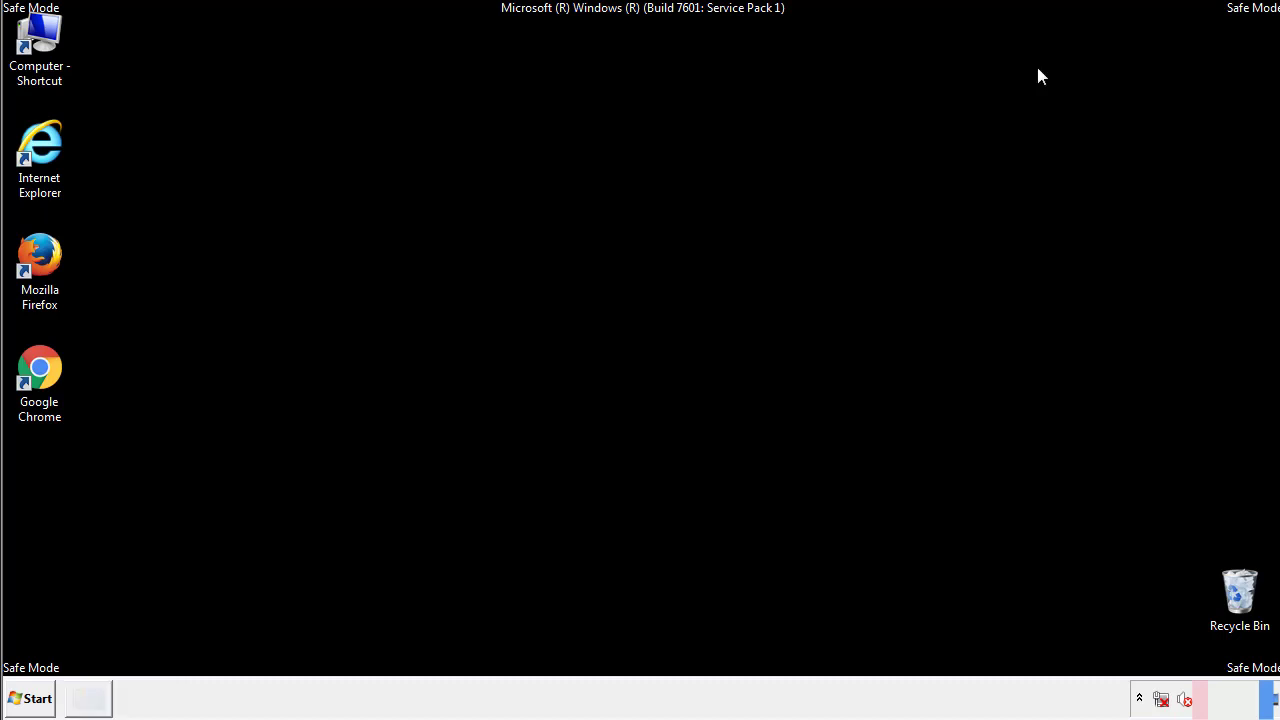
Browse from Computer into Local Disk (C:) and the Windows folder
{"action": "double_click", "coordinate": [40, 40]}
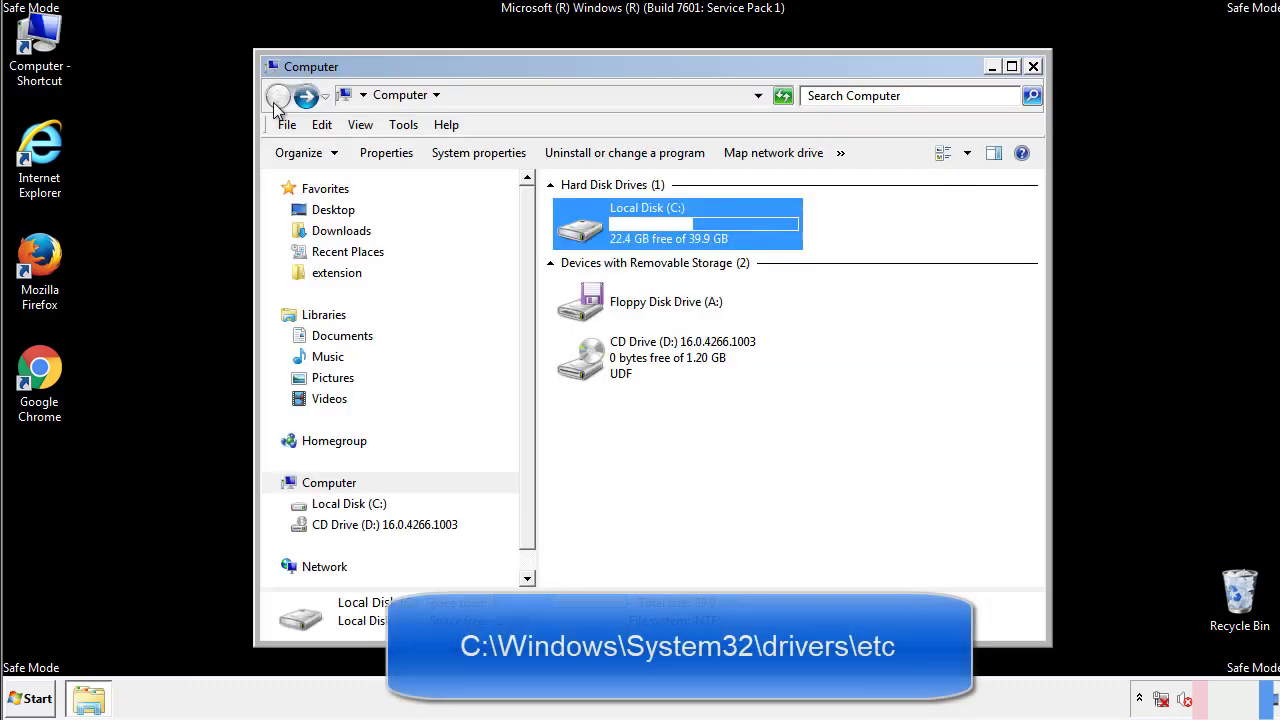
{"action": "double_click", "coordinate": [575, 224]}
{"action": "left_click", "coordinate": [583, 369]}
{"action": "double_click", "coordinate": [583, 369]}
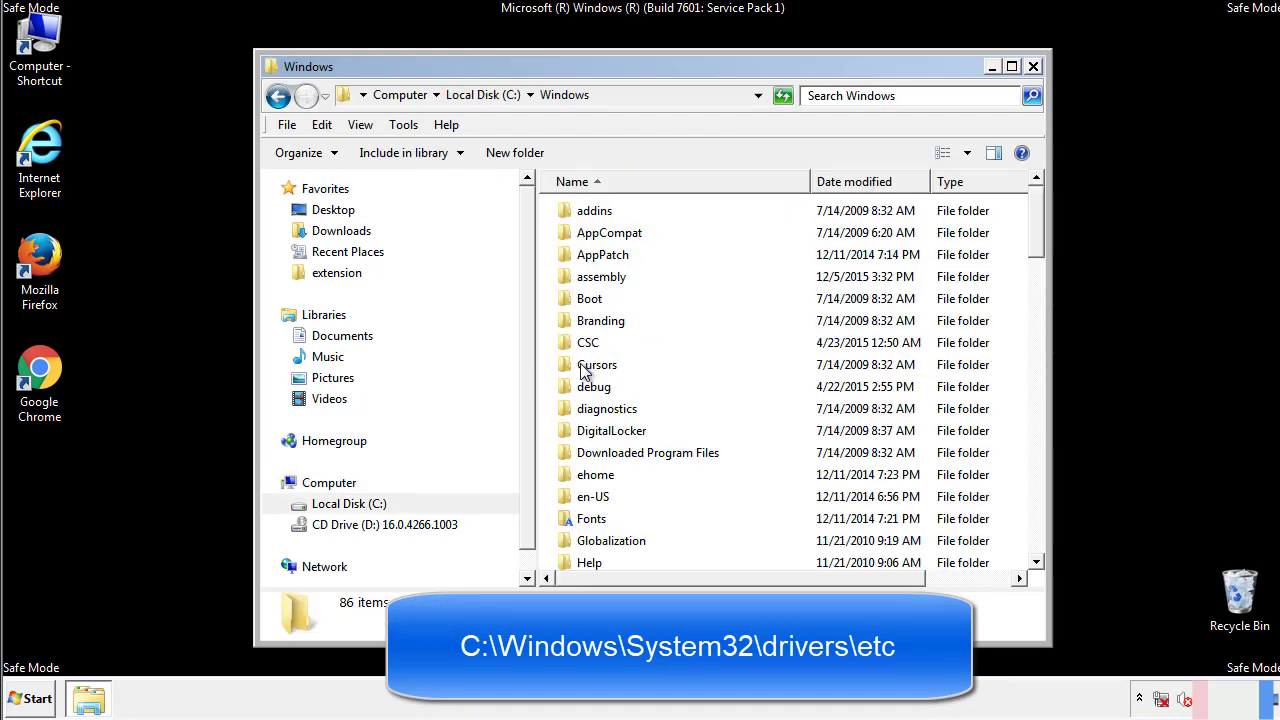
{"action": "scroll", "coordinate": [590, 452], "scroll_direction": "down", "scroll_amount": 2}
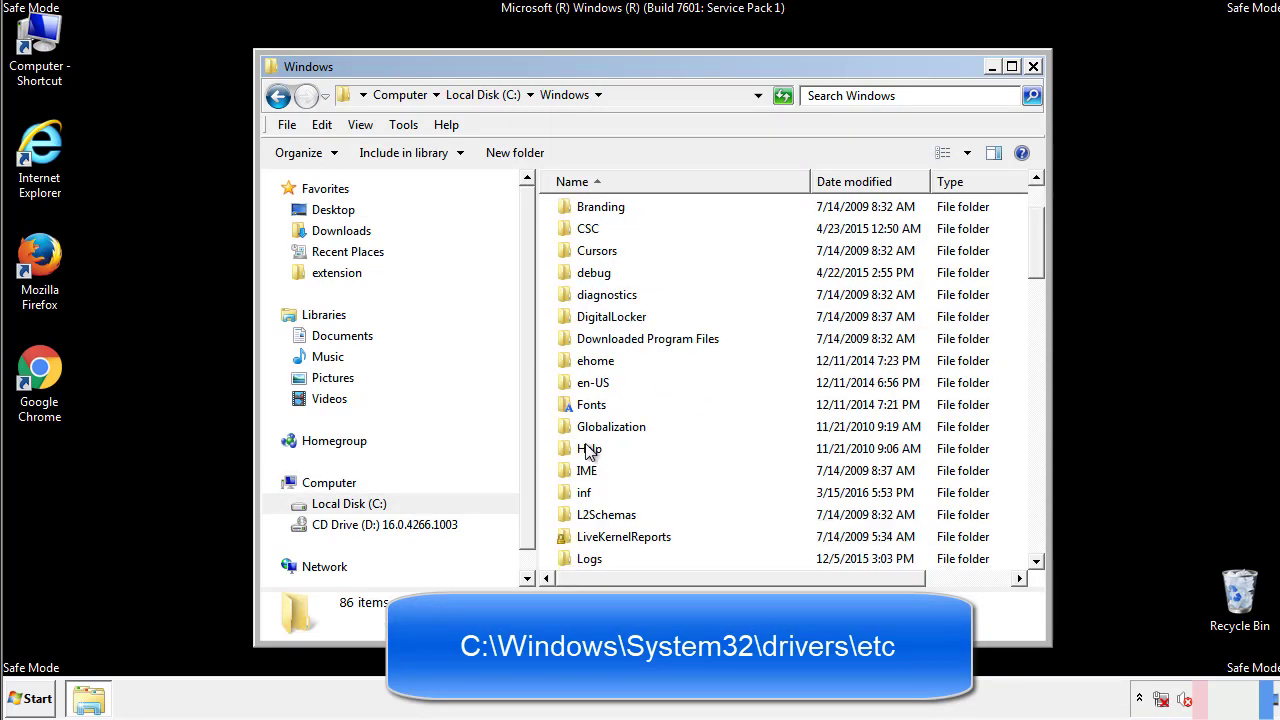
{"action": "scroll", "coordinate": [589, 452], "scroll_direction": "down", "scroll_amount": 2}
{"action": "scroll", "coordinate": [589, 452], "scroll_direction": "down", "scroll_amount": 2}
{"action": "scroll", "coordinate": [590, 454], "scroll_direction": "down", "scroll_amount": 3}
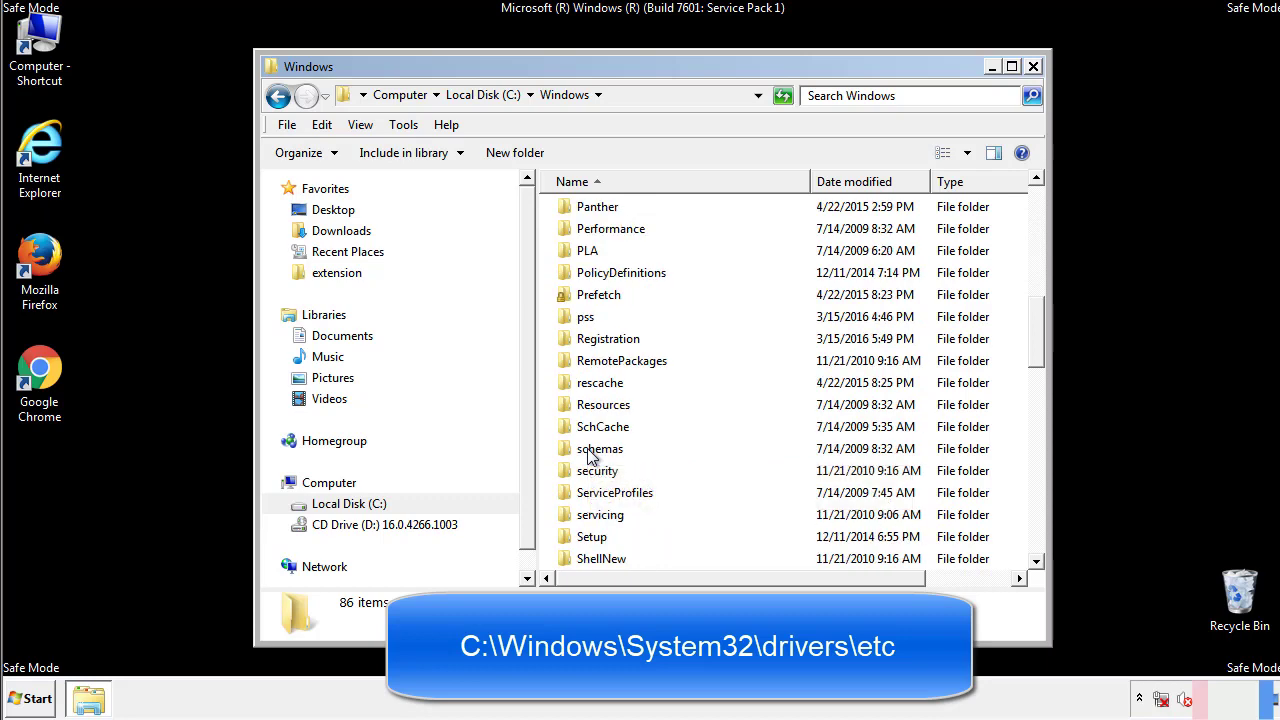
{"action": "scroll", "coordinate": [590, 455], "scroll_direction": "down", "scroll_amount": 2}
Go into System32\drivers\etc and open the hosts file, bringing up Open with
{"action": "double_click", "coordinate": [603, 516]}
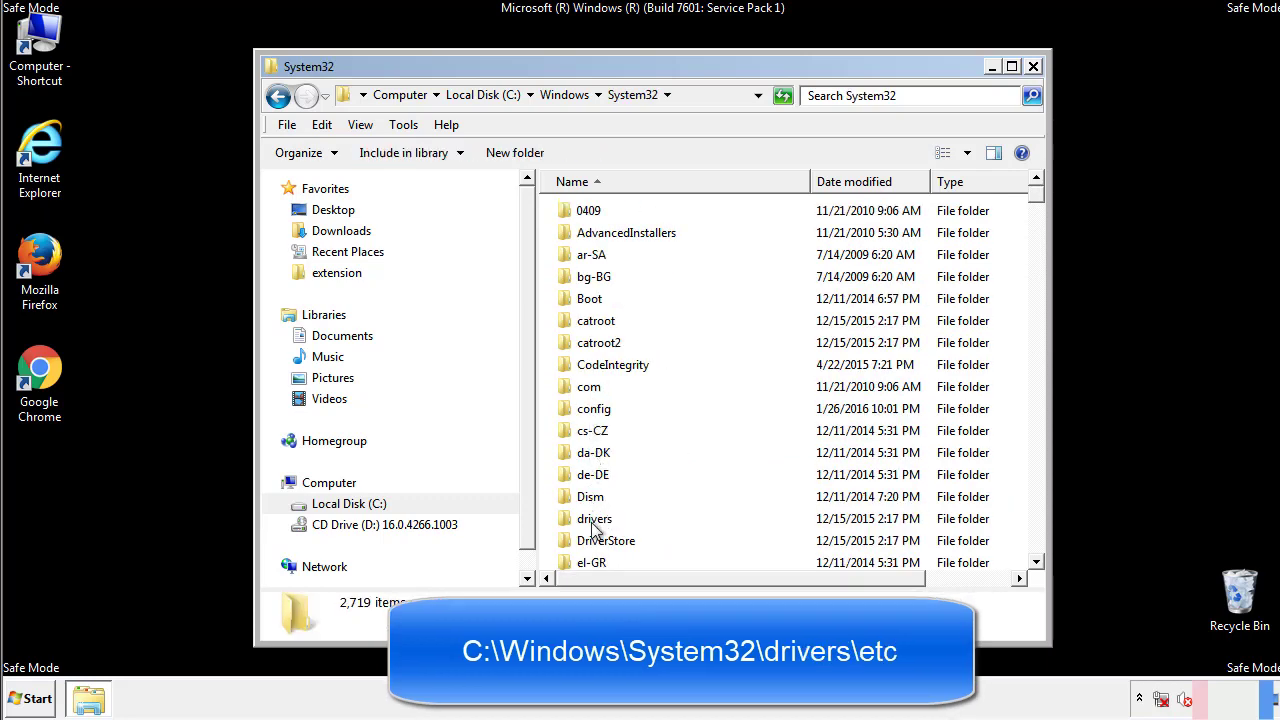
{"action": "double_click", "coordinate": [594, 520]}
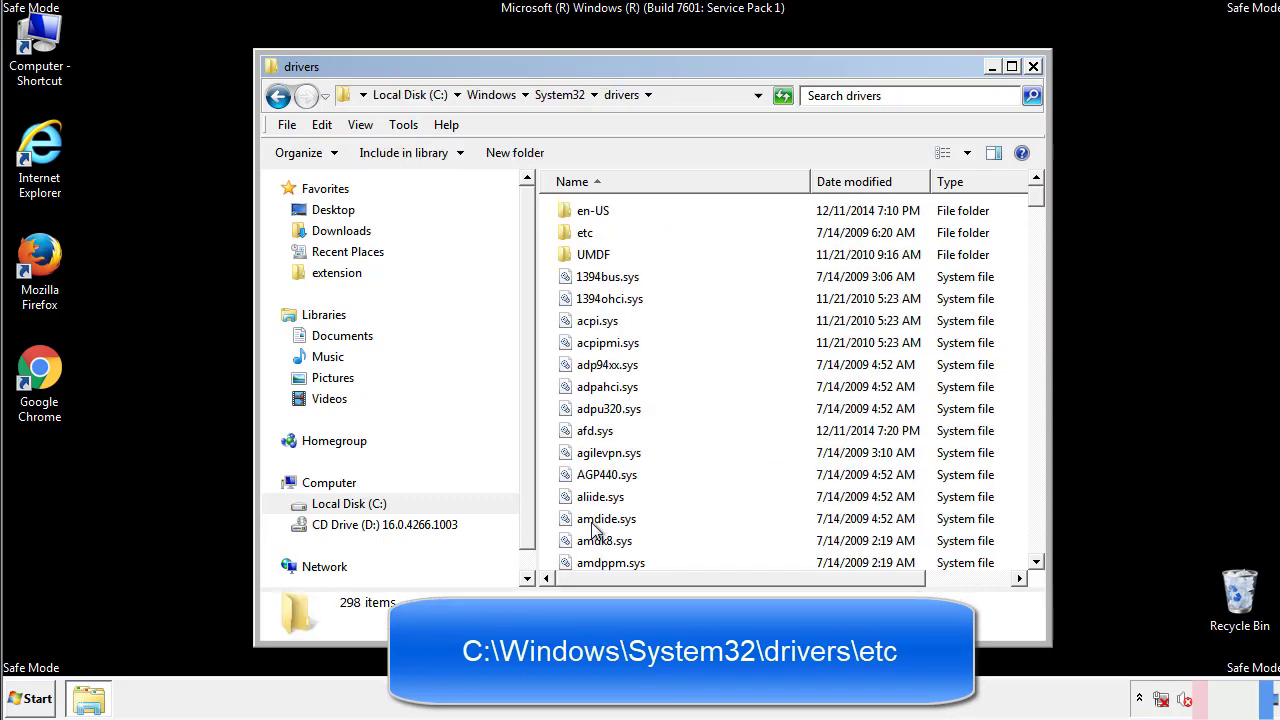
{"action": "double_click", "coordinate": [573, 240]}
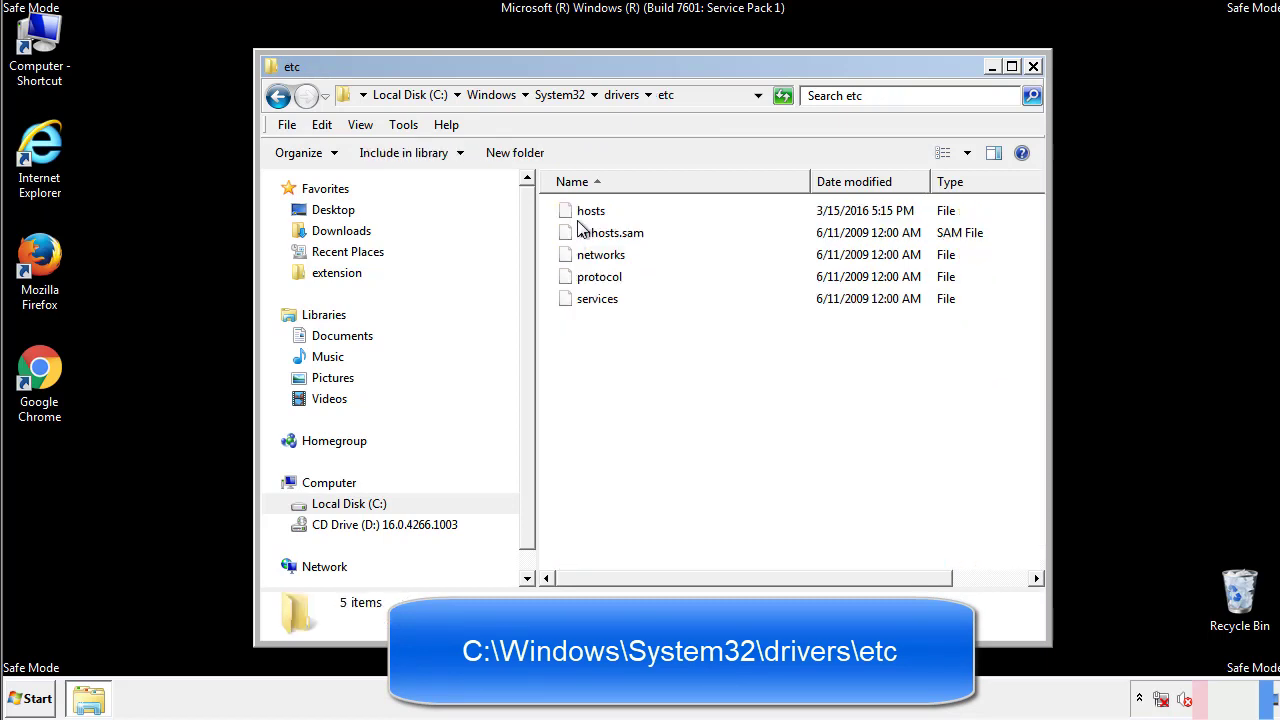
{"action": "double_click", "coordinate": [582, 212]}
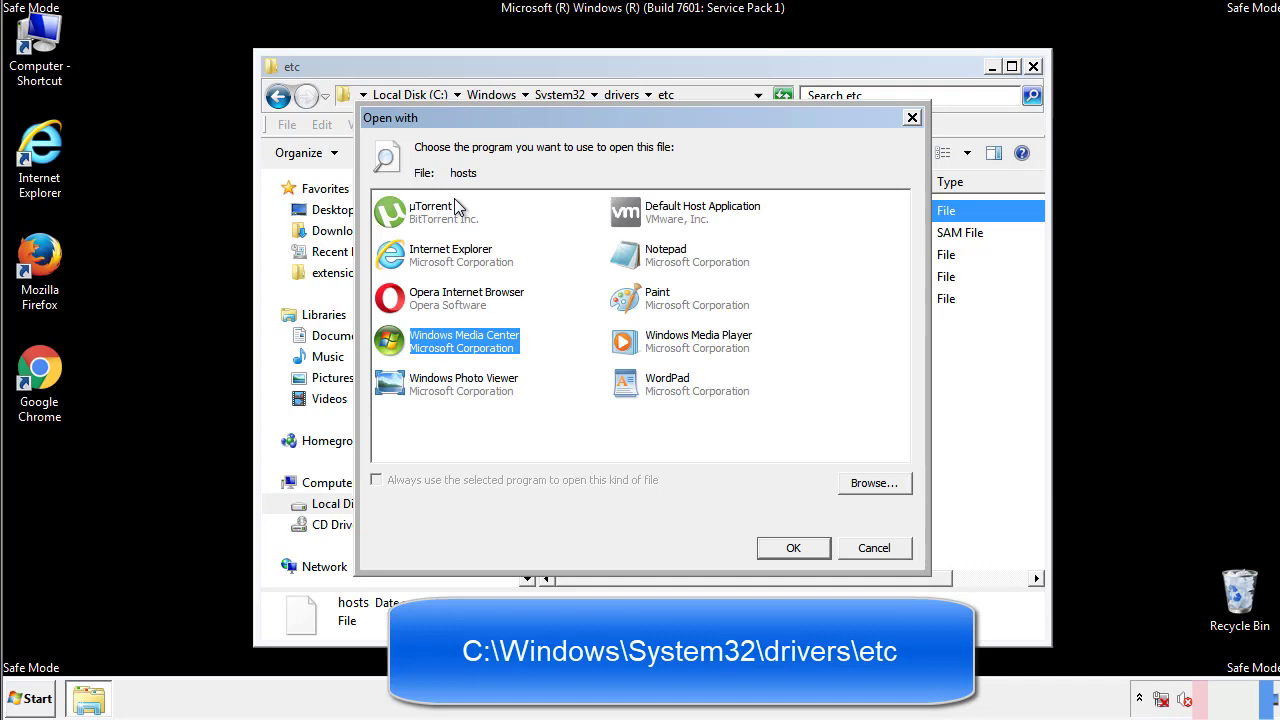
Open the hosts file in Notepad and bring the whole window into view
{"action": "left_click", "coordinate": [647, 260]}
{"action": "left_click", "coordinate": [792, 548]}
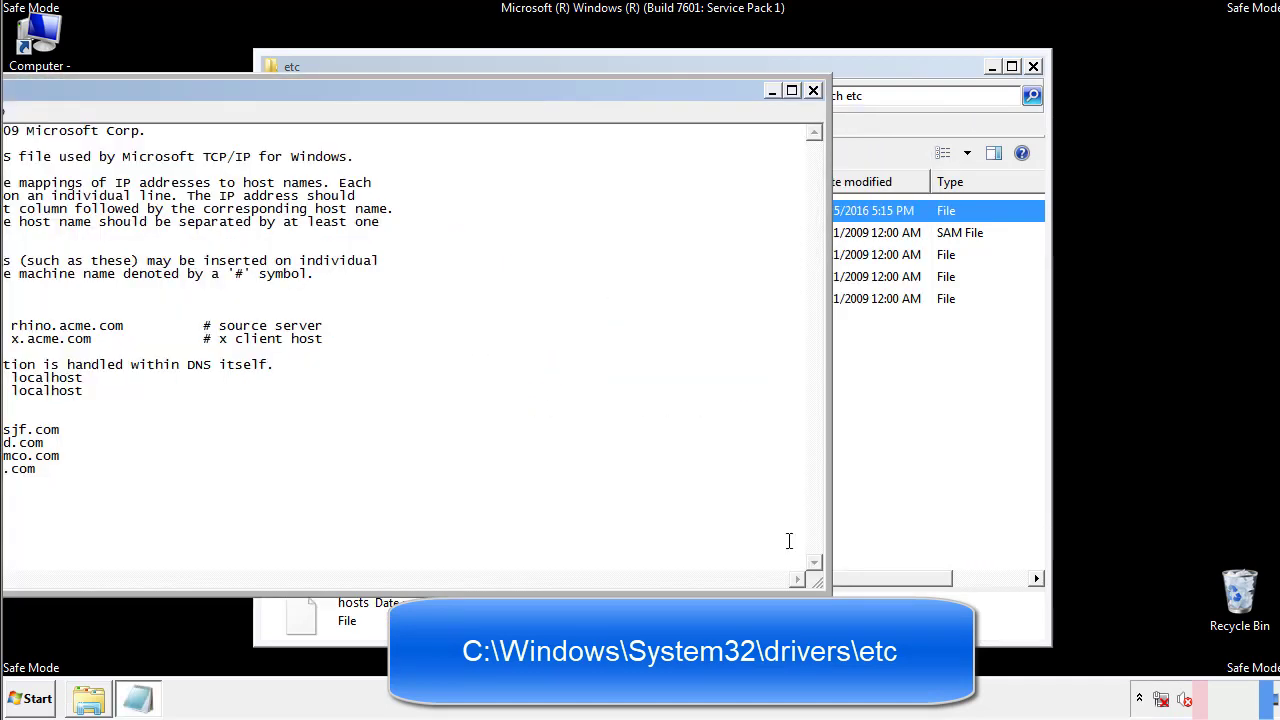
{"action": "left_click_drag", "start_coordinate": [523, 90], "coordinate": [814, 109]}
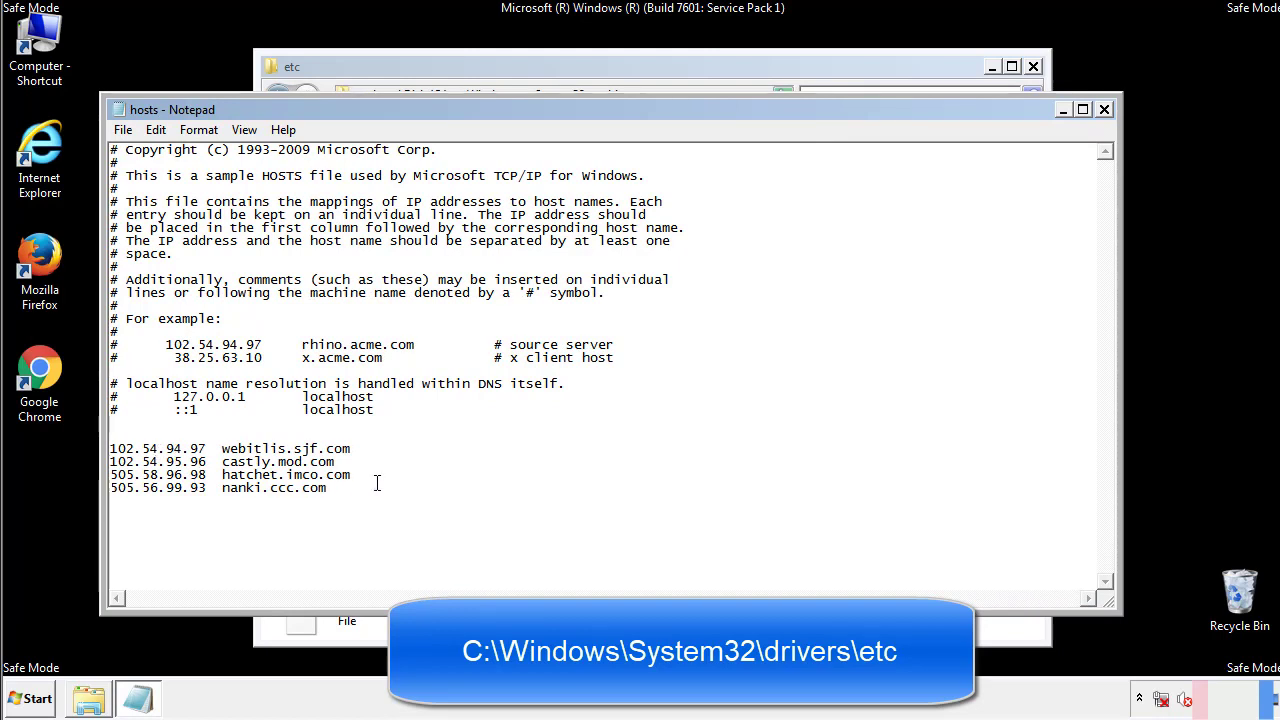
Delete the four extra host entries, save the hosts file, and close the etc folder
{"action": "key", "text": "shift+Up"}
{"action": "key", "text": "shift+Up"}
{"action": "key", "text": "shift+Up"}
{"action": "key", "text": "shift+Home"}
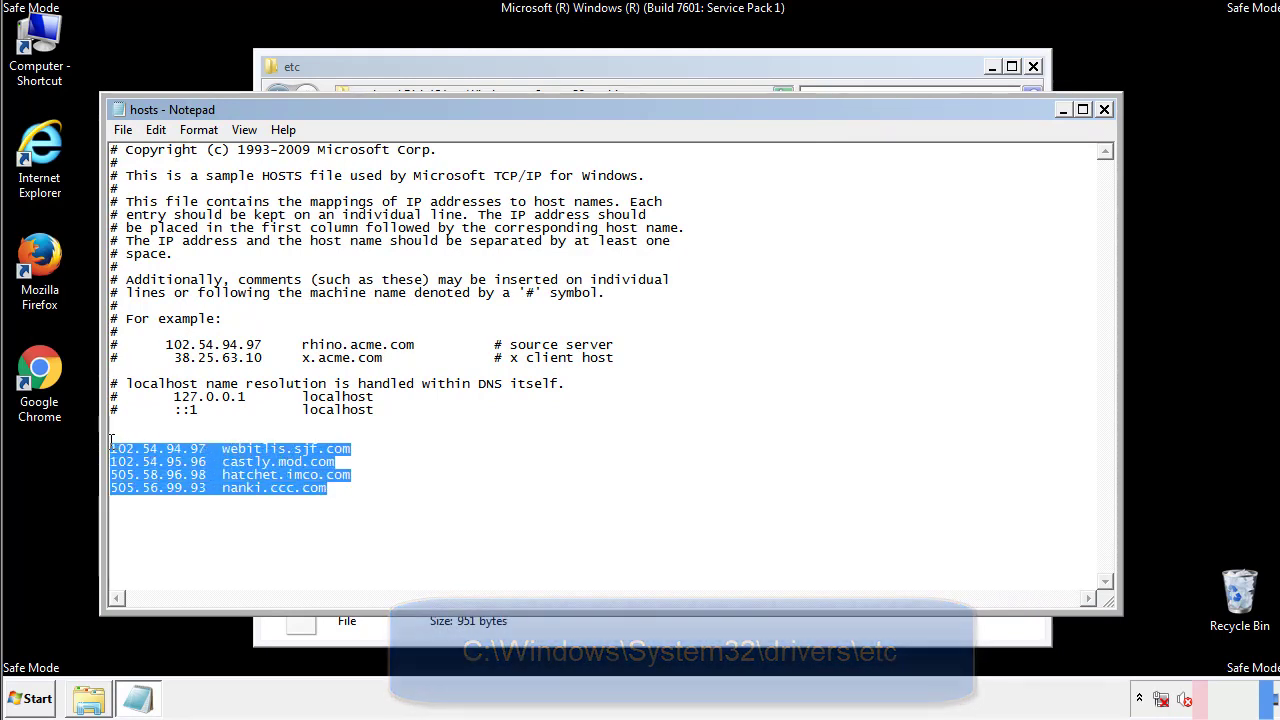
{"action": "key", "text": "Delete"}
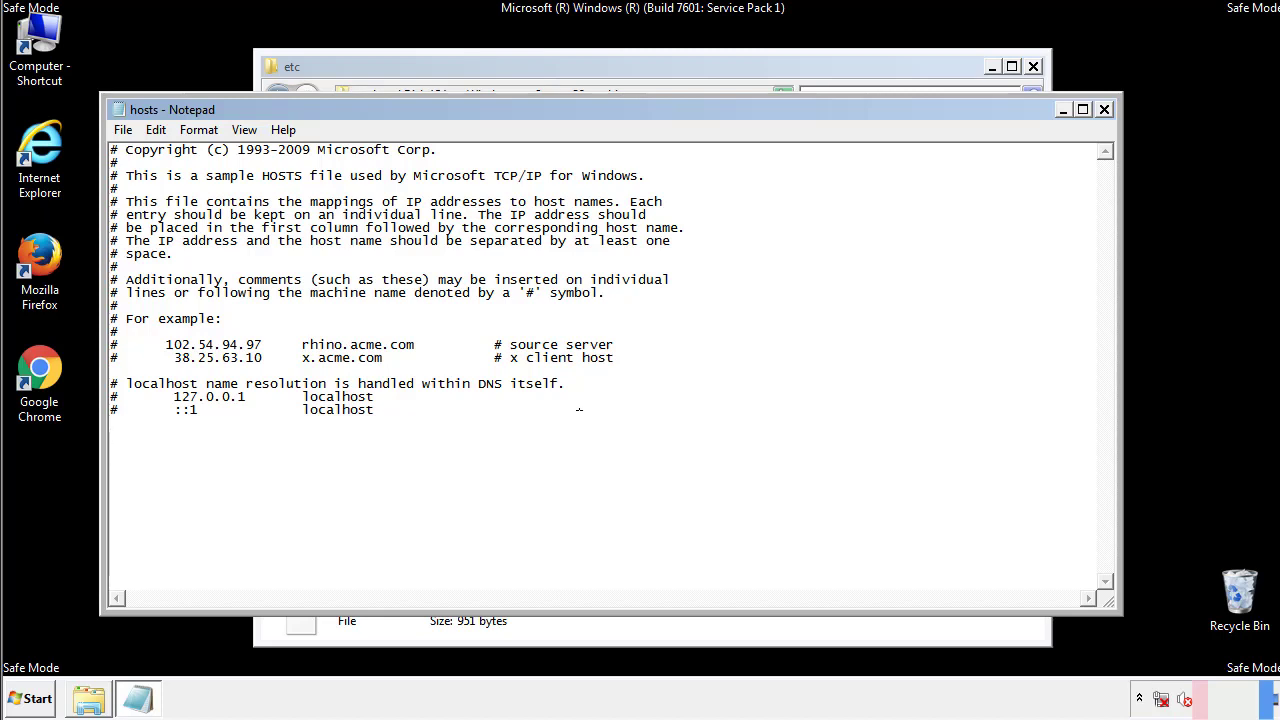
{"action": "left_click", "coordinate": [1105, 110]}
{"action": "left_click", "coordinate": [558, 362]}
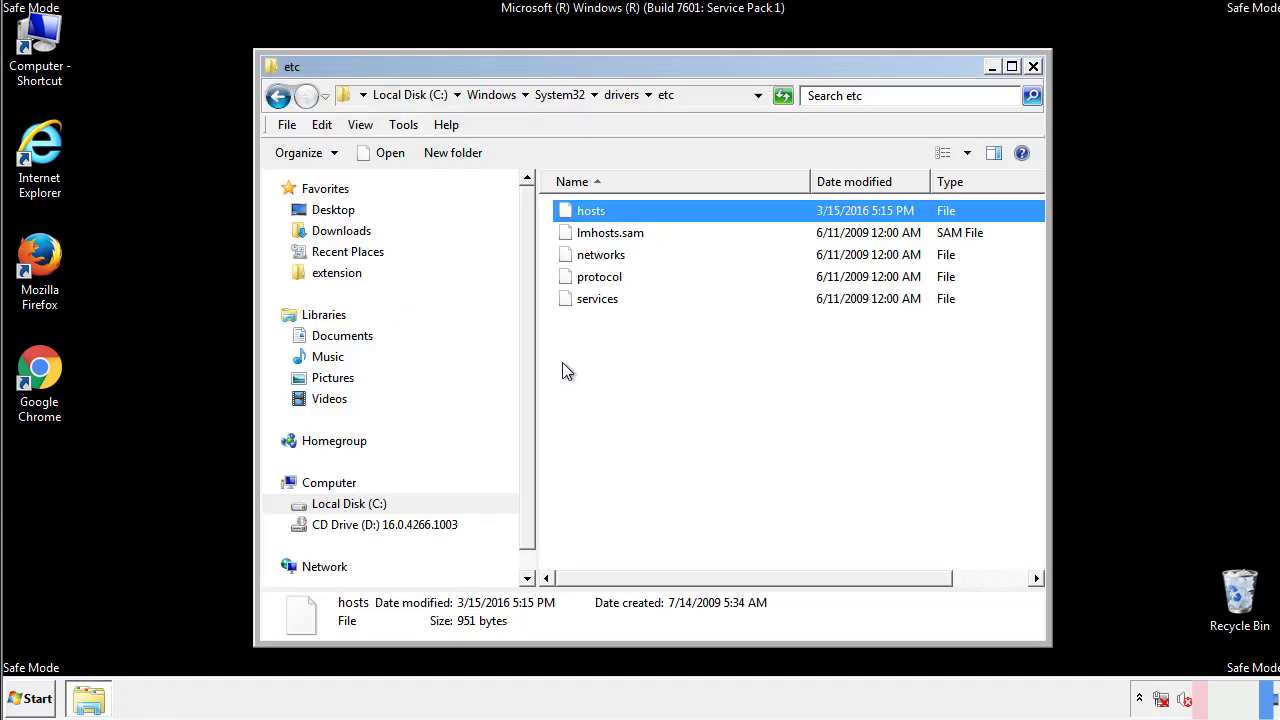
{"action": "left_click", "coordinate": [1033, 67]}
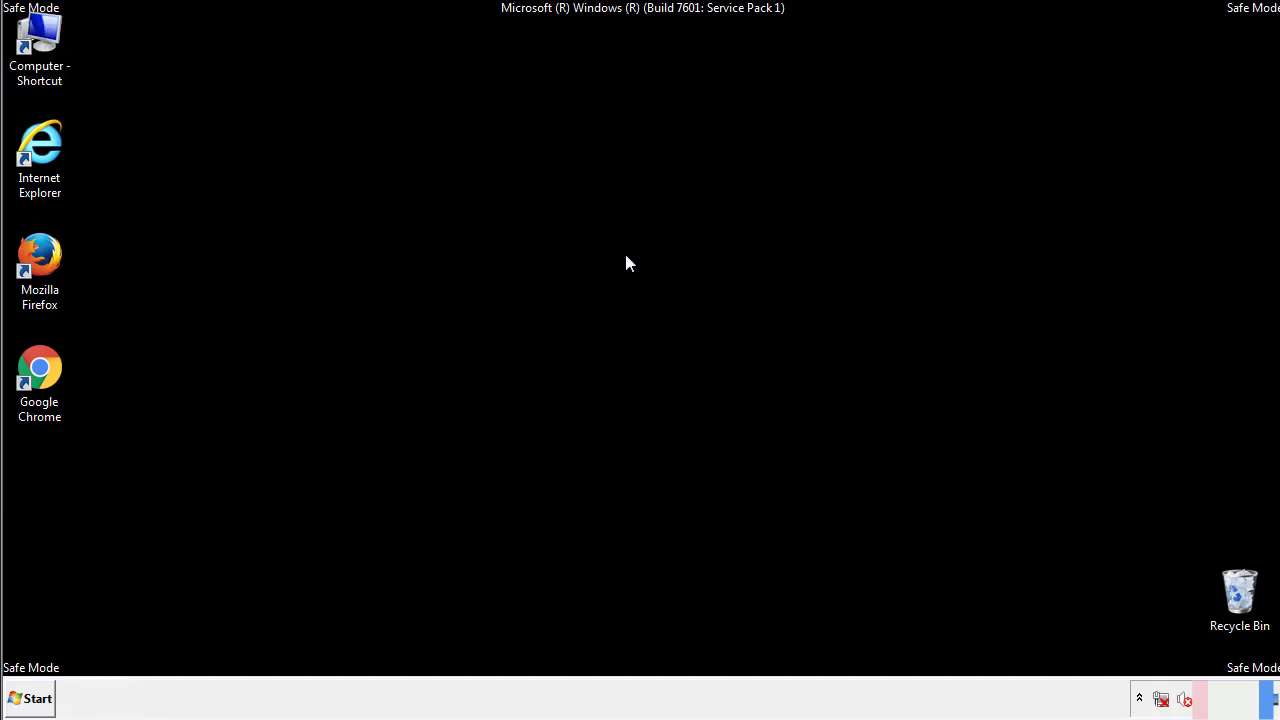
Open the Startup folder from All Programs in an Explorer window
{"action": "left_click", "coordinate": [30, 699]}
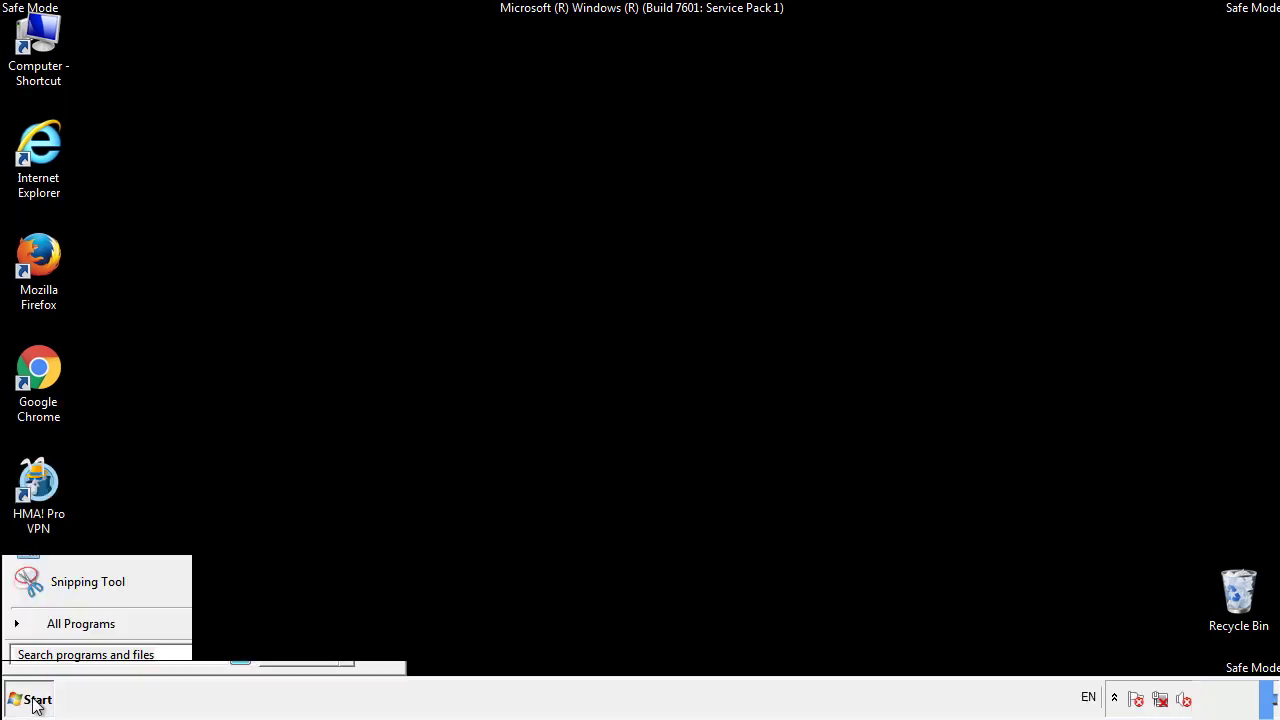
{"action": "left_click", "coordinate": [57, 631]}
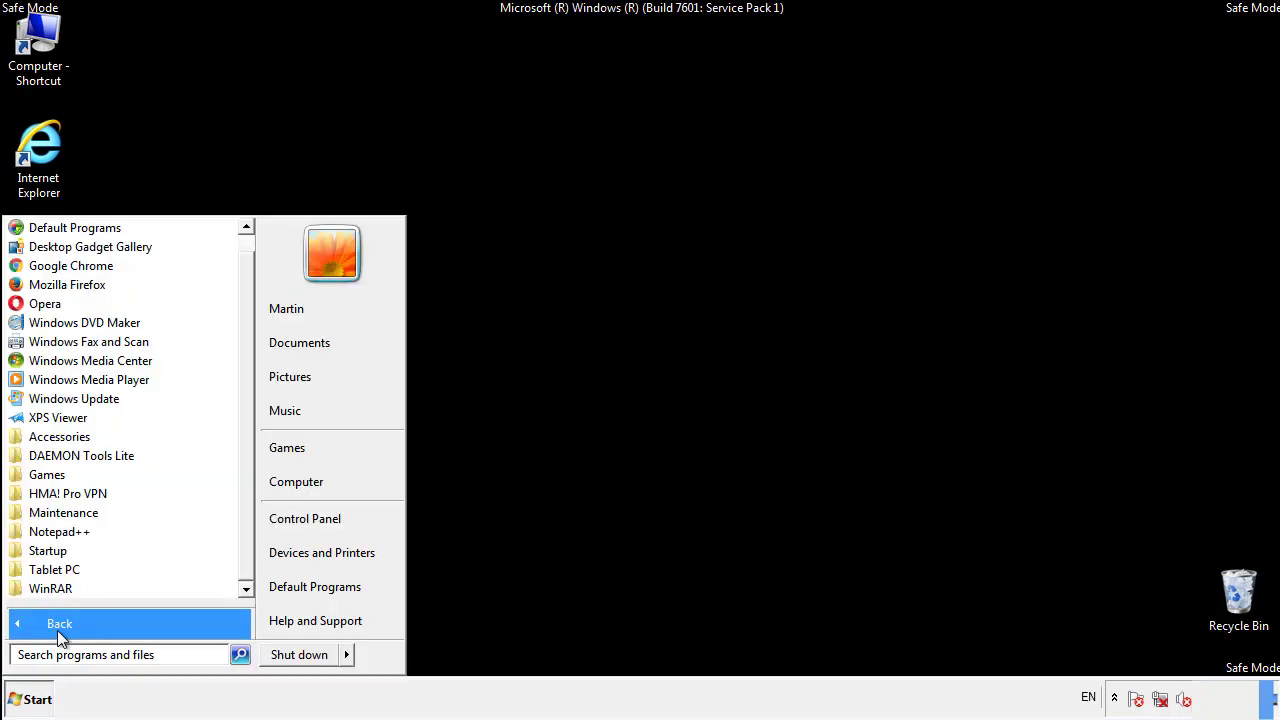
{"action": "right_click", "coordinate": [55, 552]}
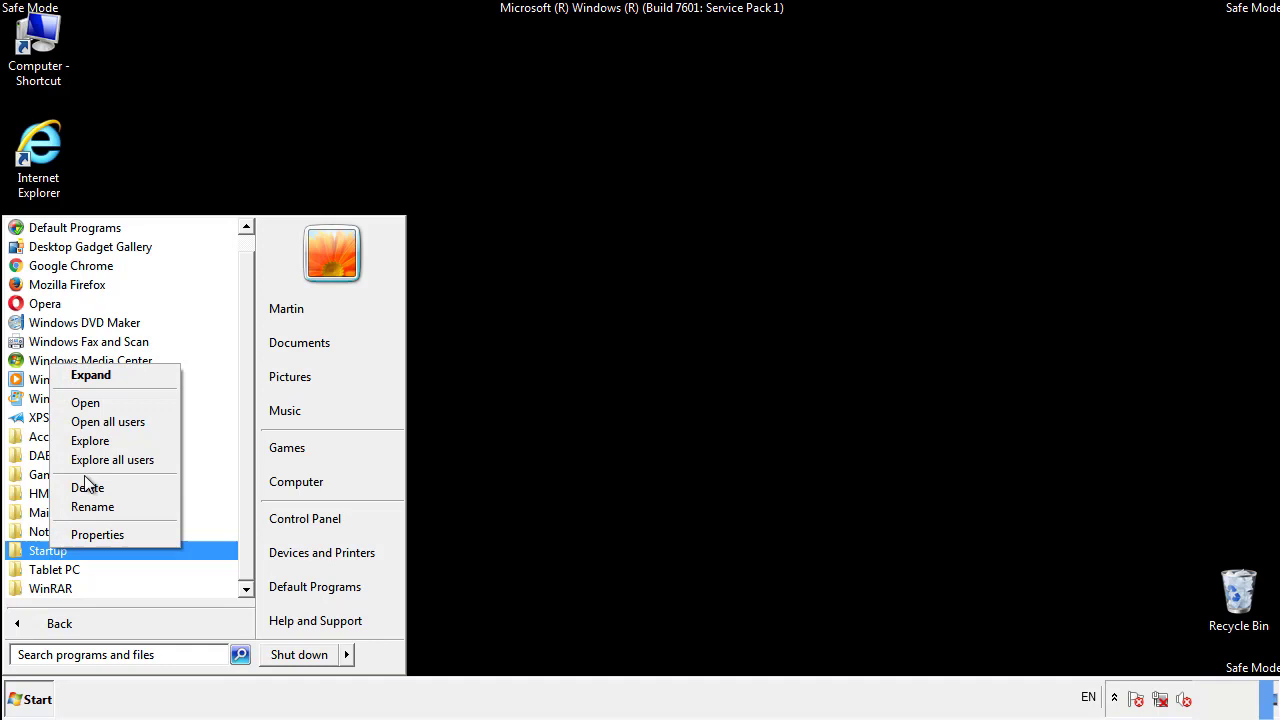
{"action": "left_click", "coordinate": [97, 402]}
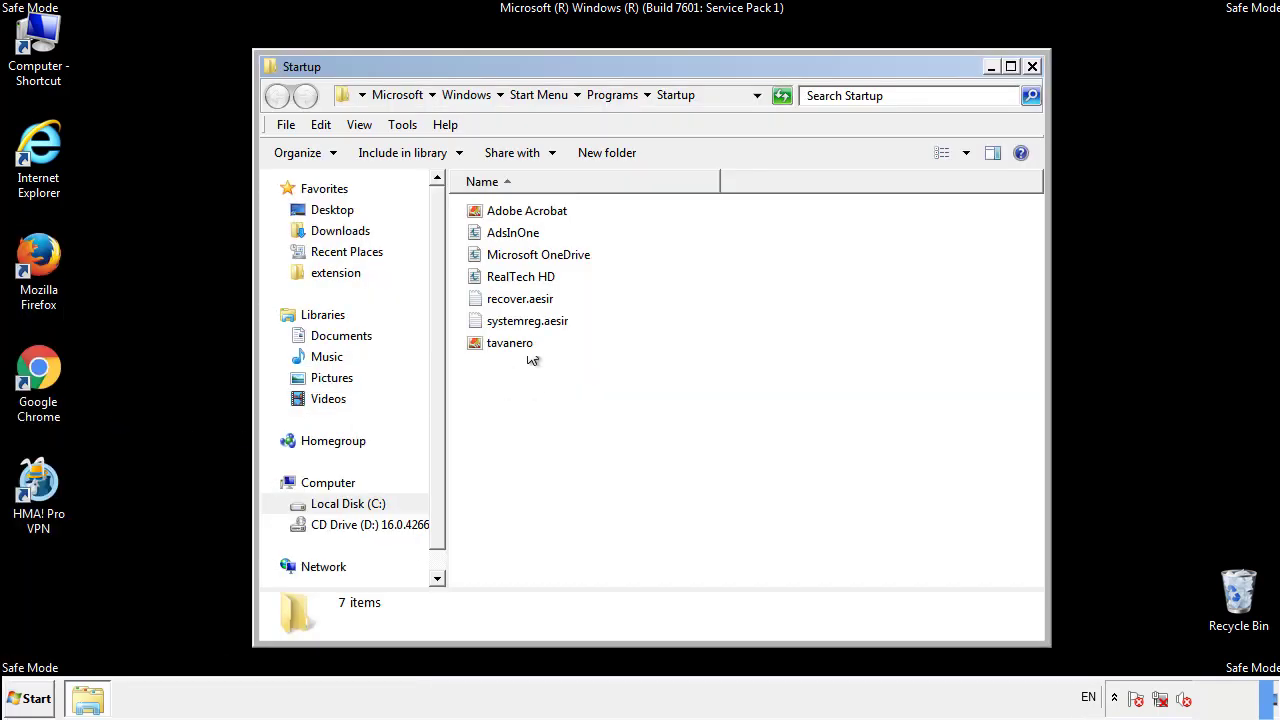
Delete AdsInOne, recover.aesir, systemreg.aesir and tavanero from Startup, then close the window
{"action": "left_click", "coordinate": [522, 236]}
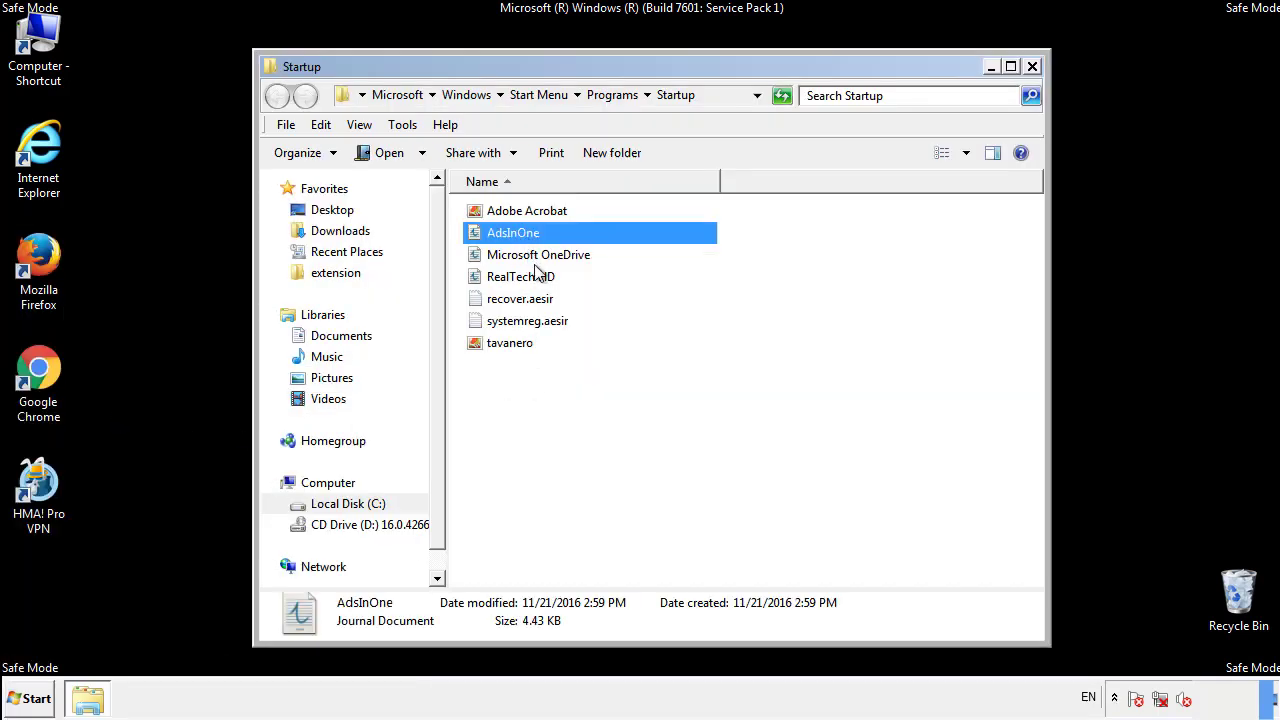
{"action": "left_click", "coordinate": [528, 299], "text": "ctrl"}
{"action": "left_click", "coordinate": [530, 321], "text": "ctrl"}
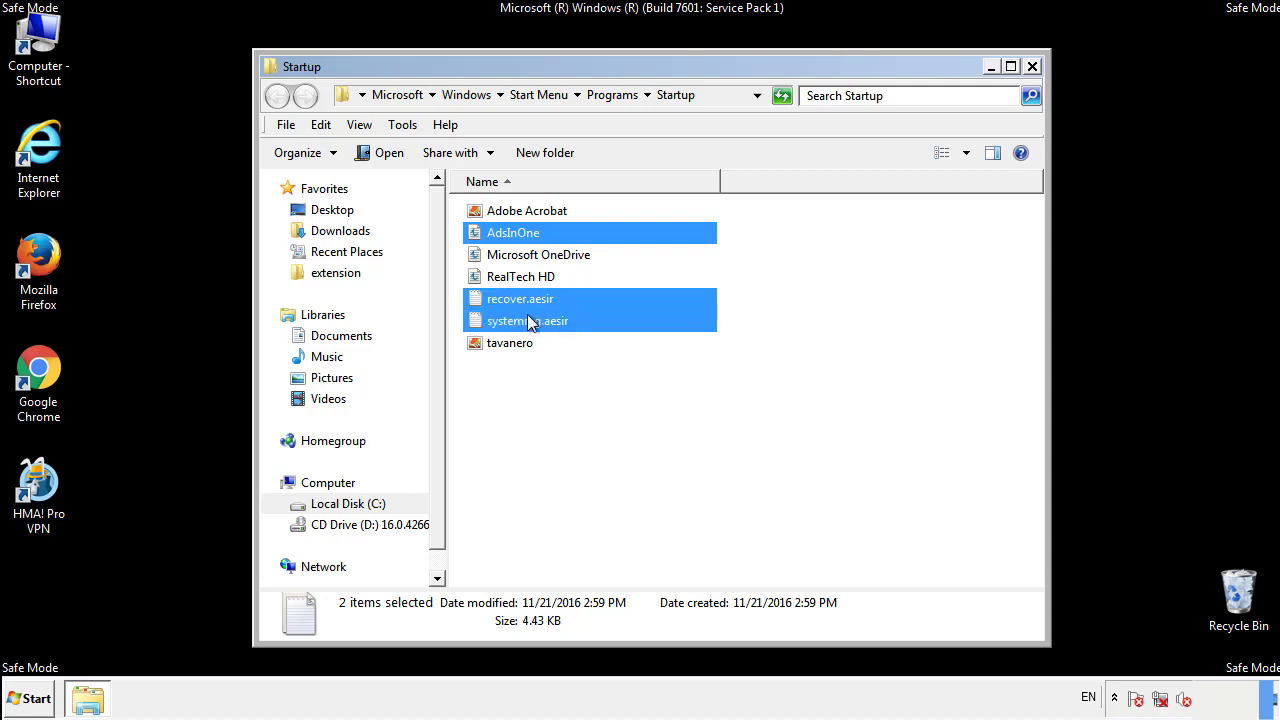
{"action": "left_click", "coordinate": [511, 341], "text": "ctrl"}
{"action": "right_click", "coordinate": [507, 346]}
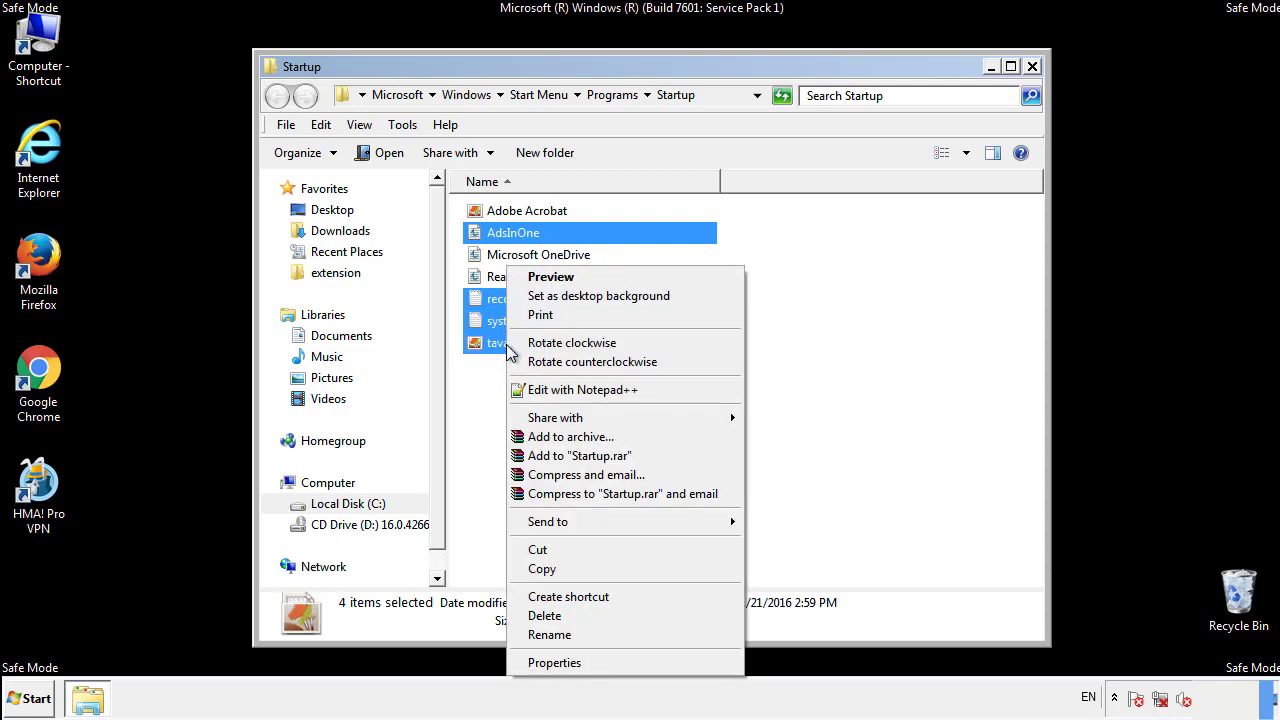
{"action": "left_click", "coordinate": [544, 615]}
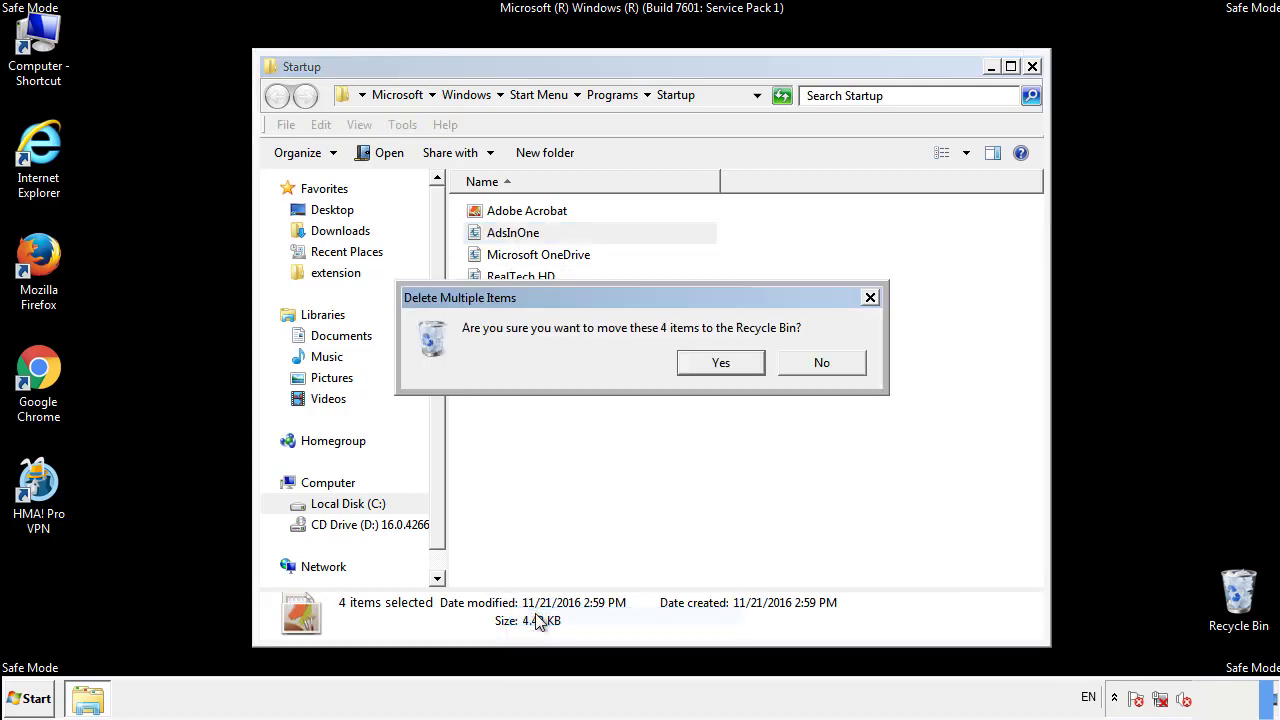
{"action": "left_click", "coordinate": [711, 364]}
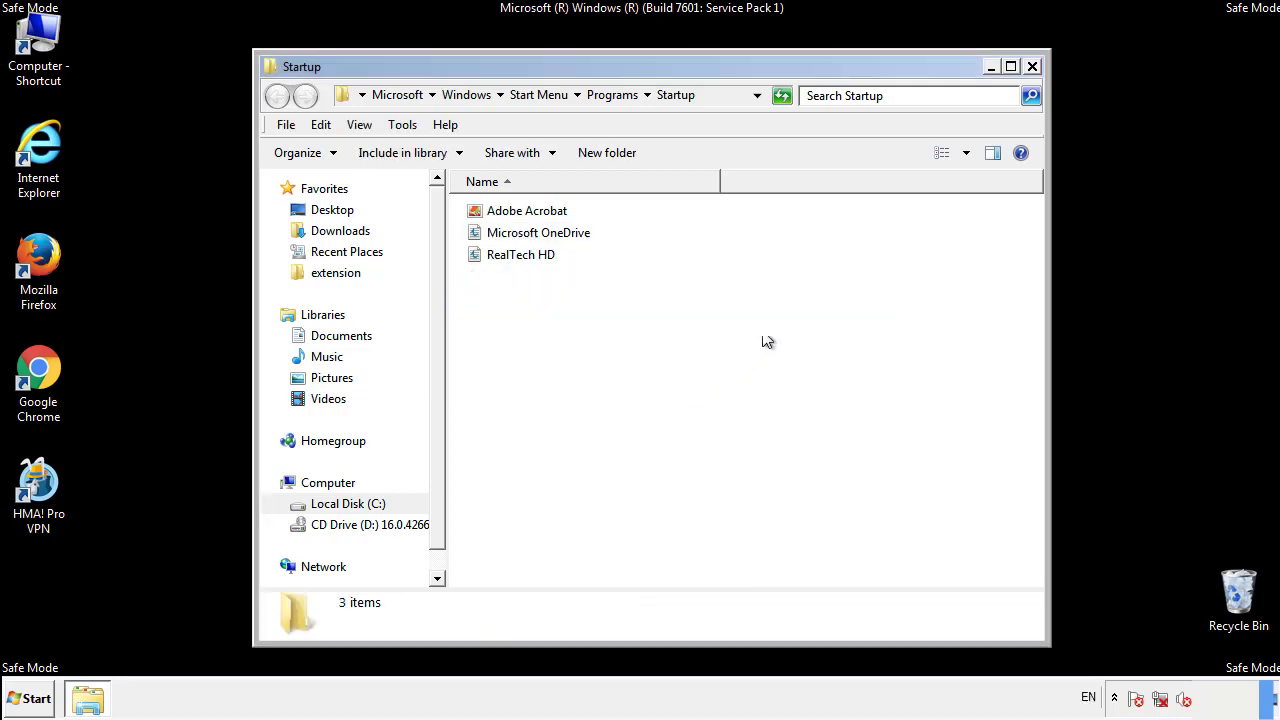
{"action": "left_click", "coordinate": [1032, 68]}
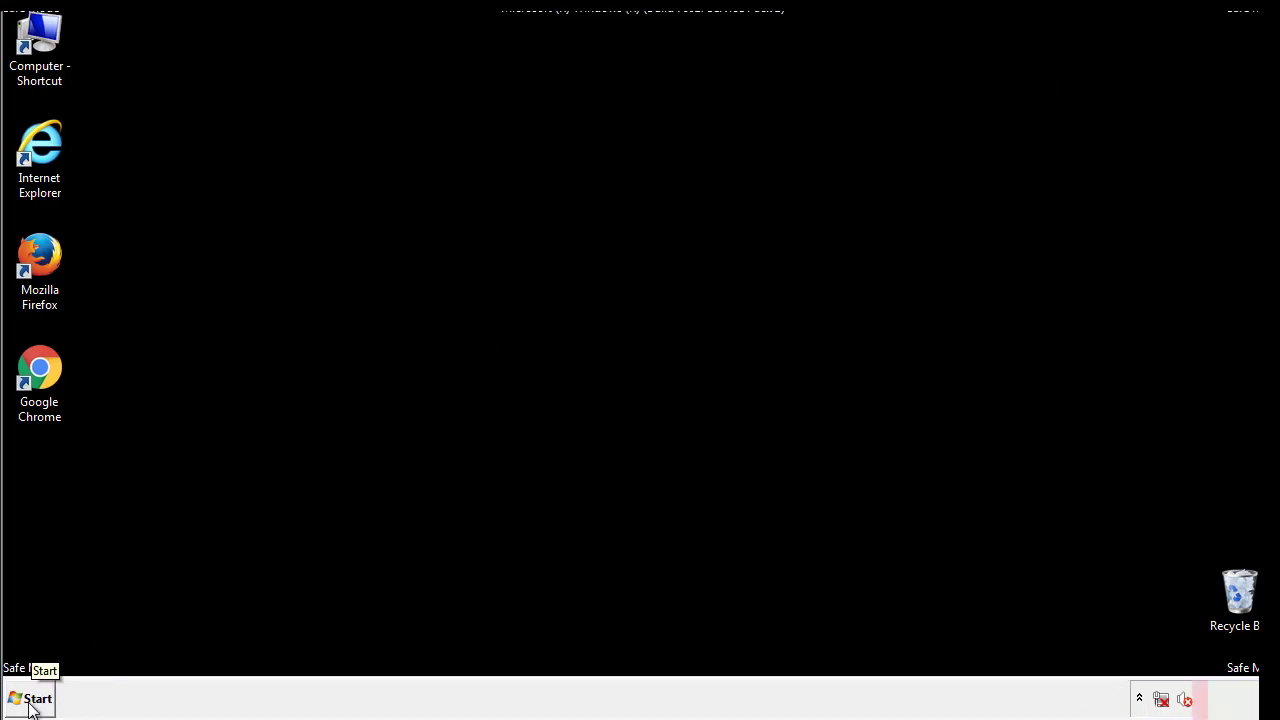
Launch regedit and expand HKEY_LOCAL_MACHINE\SOFTWARE
{"action": "left_click", "coordinate": [31, 704]}
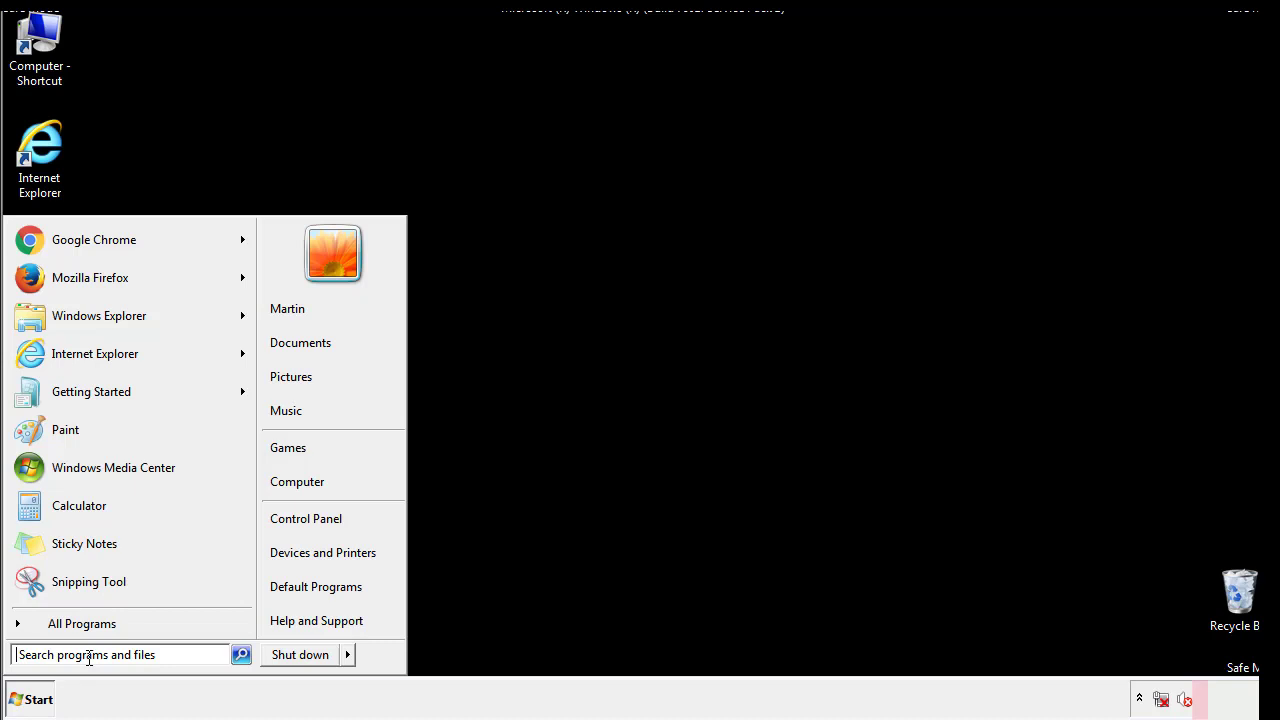
{"action": "type", "text": "reged"}
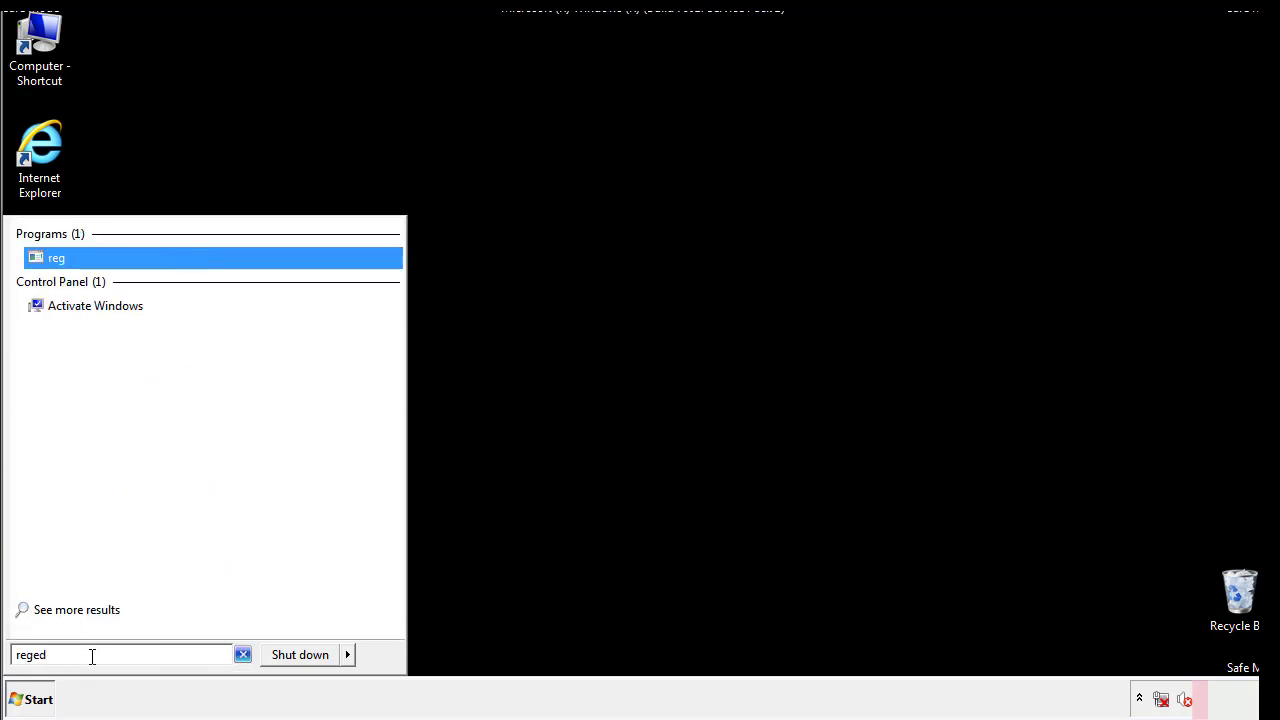
{"action": "type", "text": "it"}
{"action": "key", "text": "Return"}
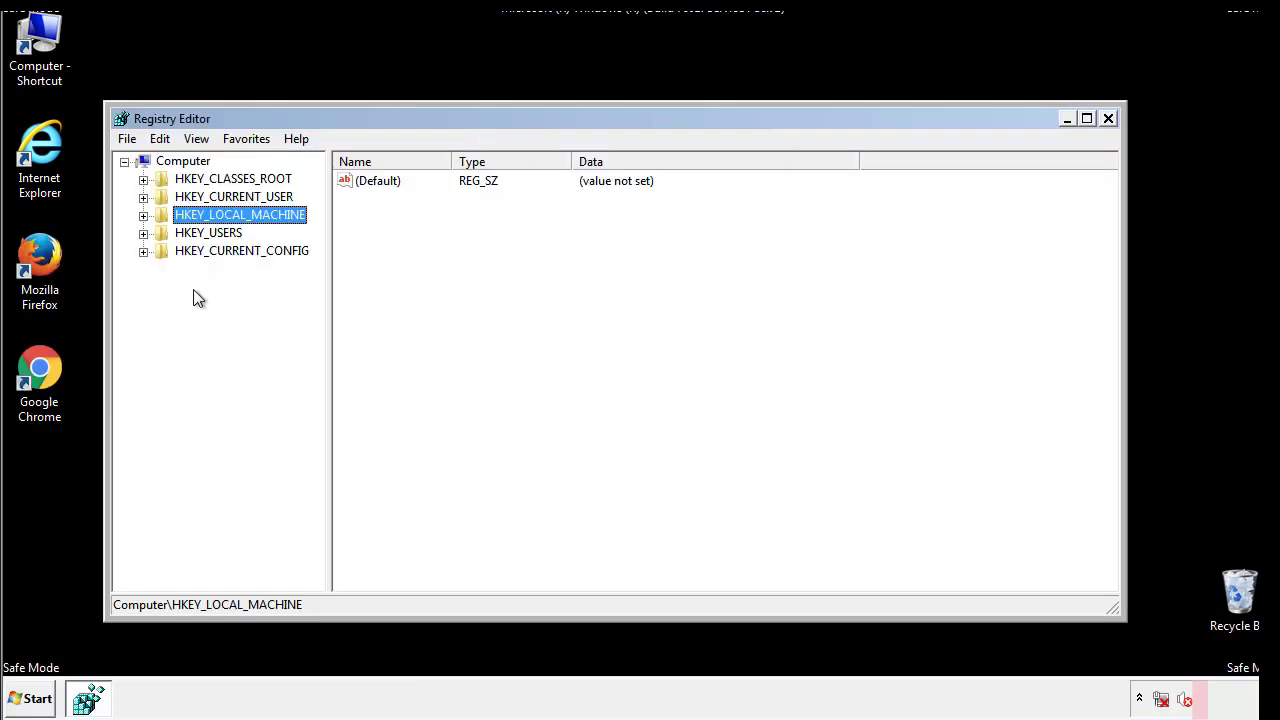
{"action": "left_click", "coordinate": [143, 215]}
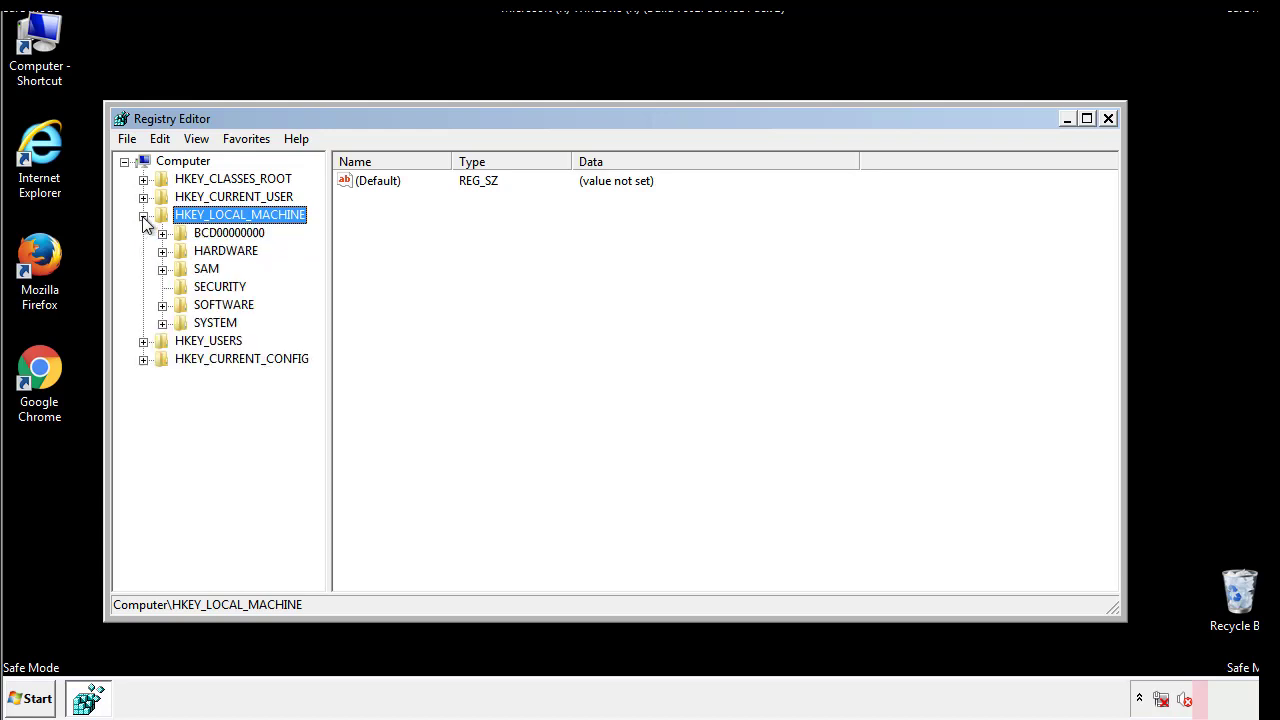
{"action": "left_click", "coordinate": [162, 306]}
{"action": "left_click_drag", "start_coordinate": [315, 295], "coordinate": [317, 331]}
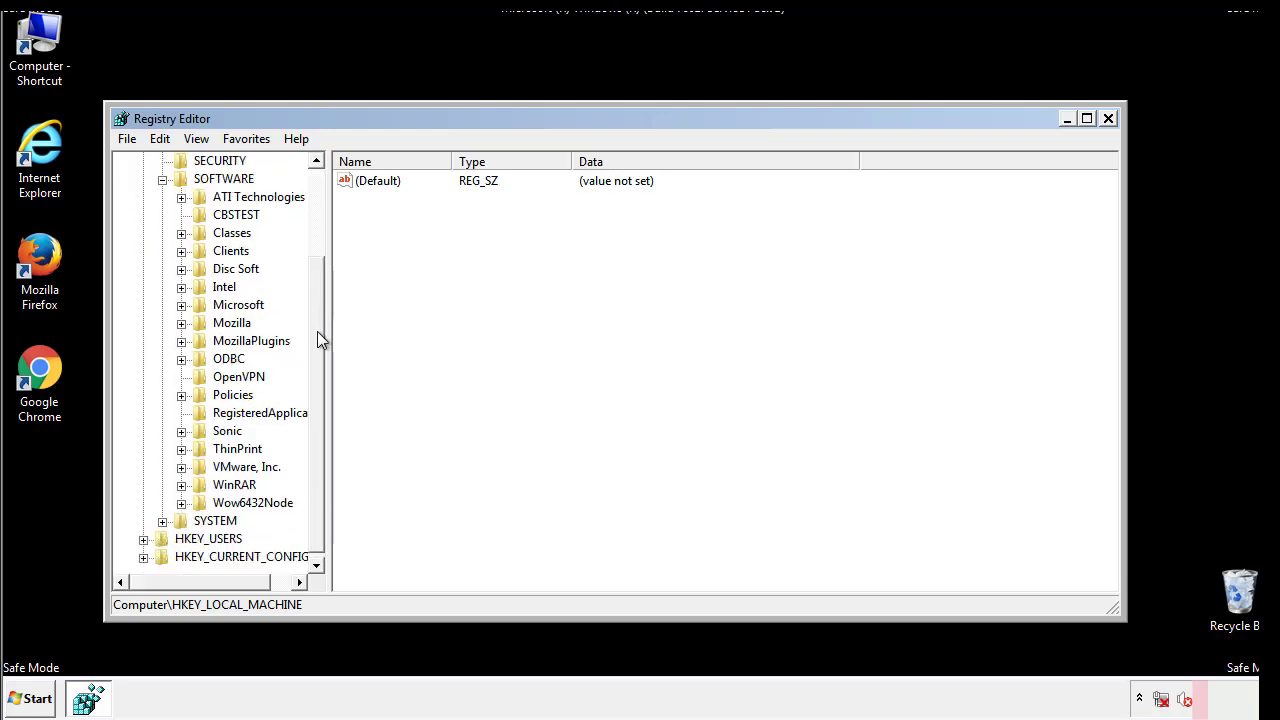
Expand Microsoft\Windows\CurrentVersion and show the Run key's startup values
{"action": "left_click", "coordinate": [181, 305]}
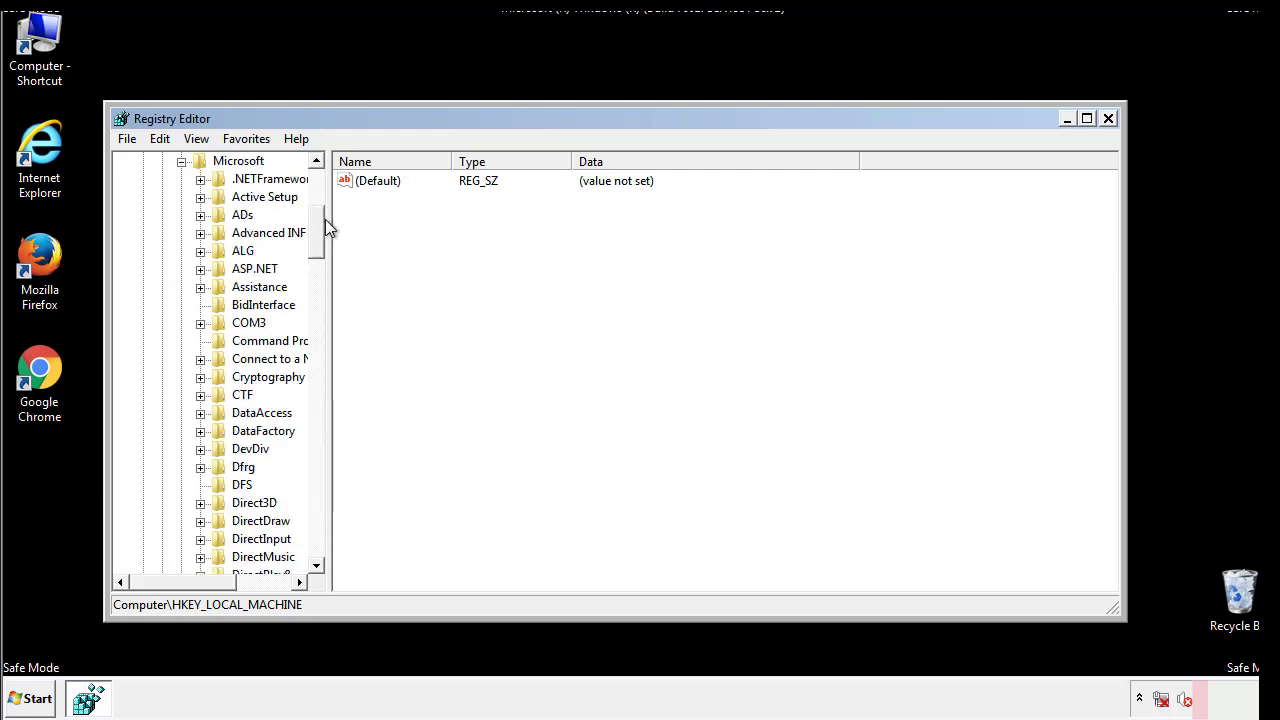
{"action": "mouse_move", "coordinate": [315, 245]}
{"action": "left_mouse_down"}
{"action": "mouse_move", "coordinate": [316, 528]}
{"action": "mouse_move", "coordinate": [318, 512]}
{"action": "left_mouse_up"}
{"action": "left_click", "coordinate": [201, 306]}
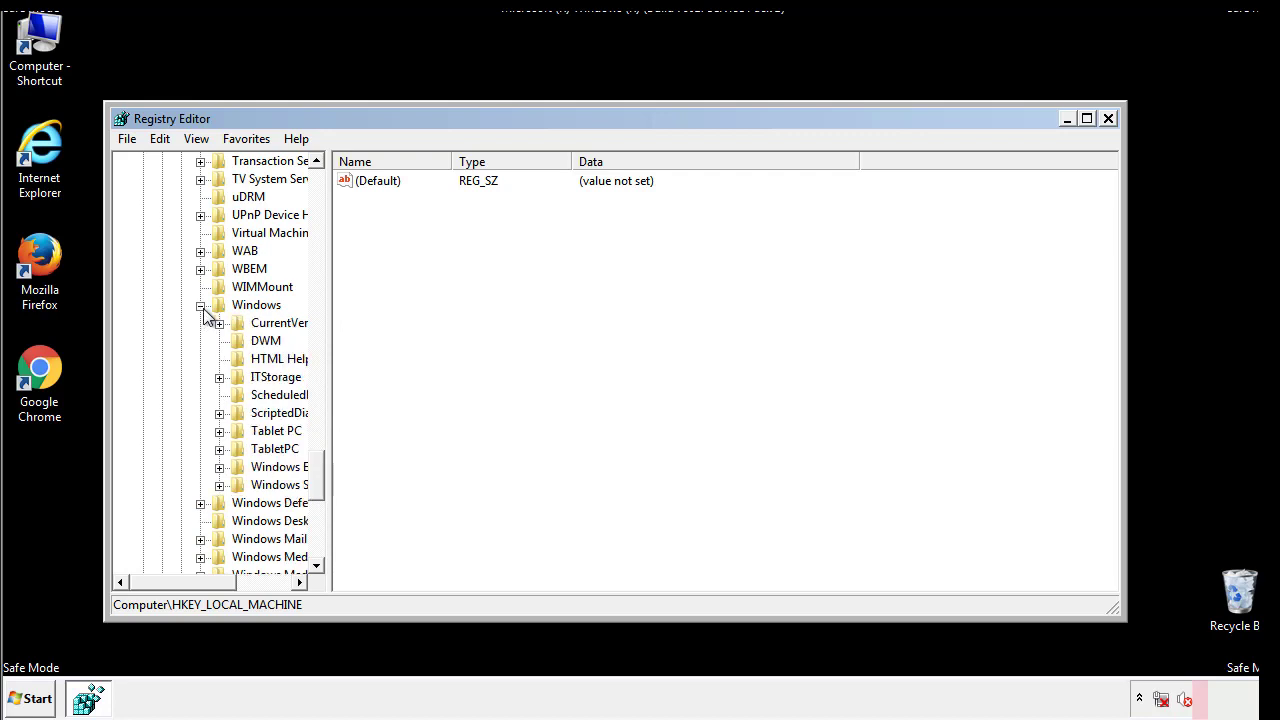
{"action": "left_click_drag", "start_coordinate": [174, 585], "coordinate": [204, 587]}
{"action": "left_click", "coordinate": [169, 323]}
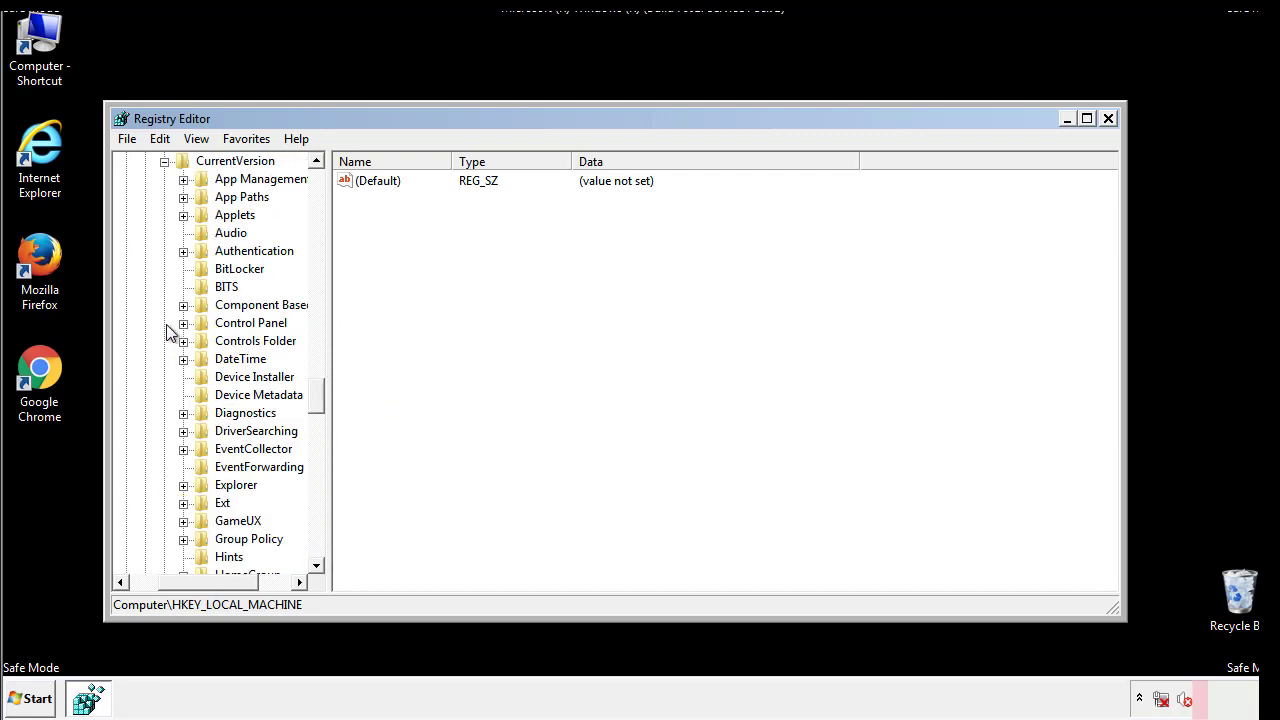
{"action": "mouse_move", "coordinate": [325, 395]}
{"action": "left_mouse_down"}
{"action": "mouse_move", "coordinate": [319, 478]}
{"action": "mouse_move", "coordinate": [316, 462]}
{"action": "left_mouse_up"}
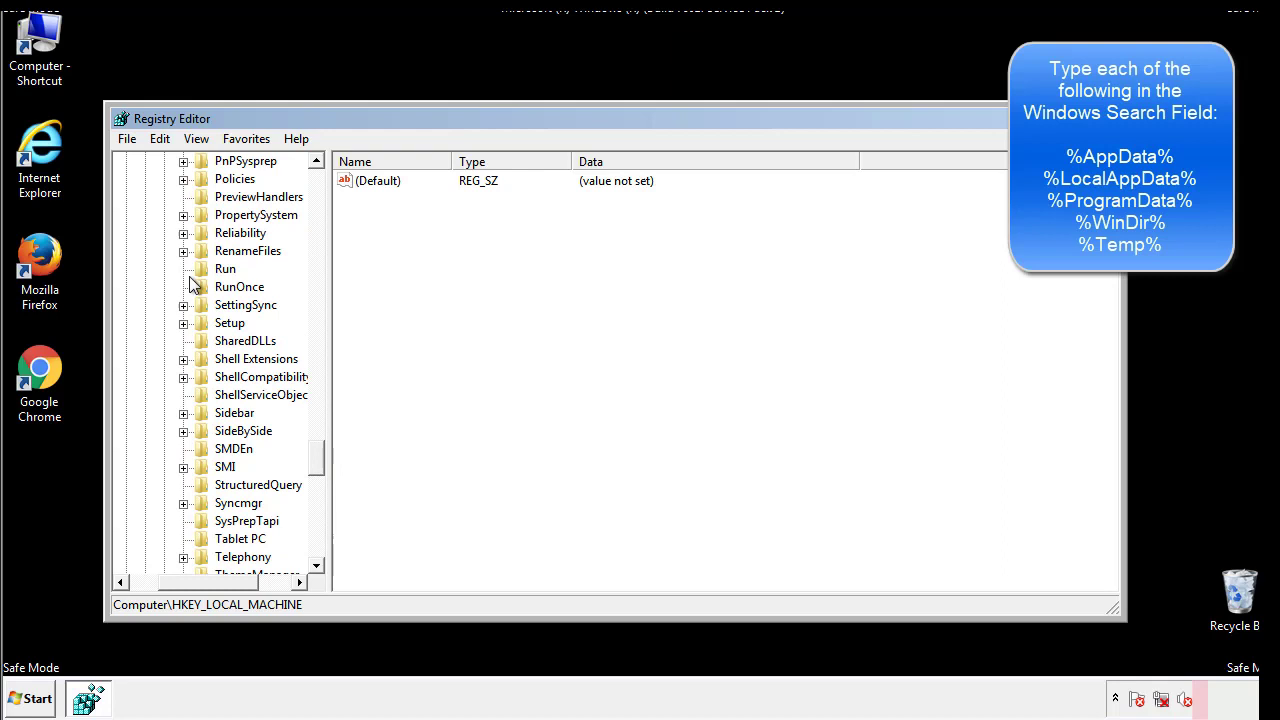
{"action": "left_click", "coordinate": [210, 271]}
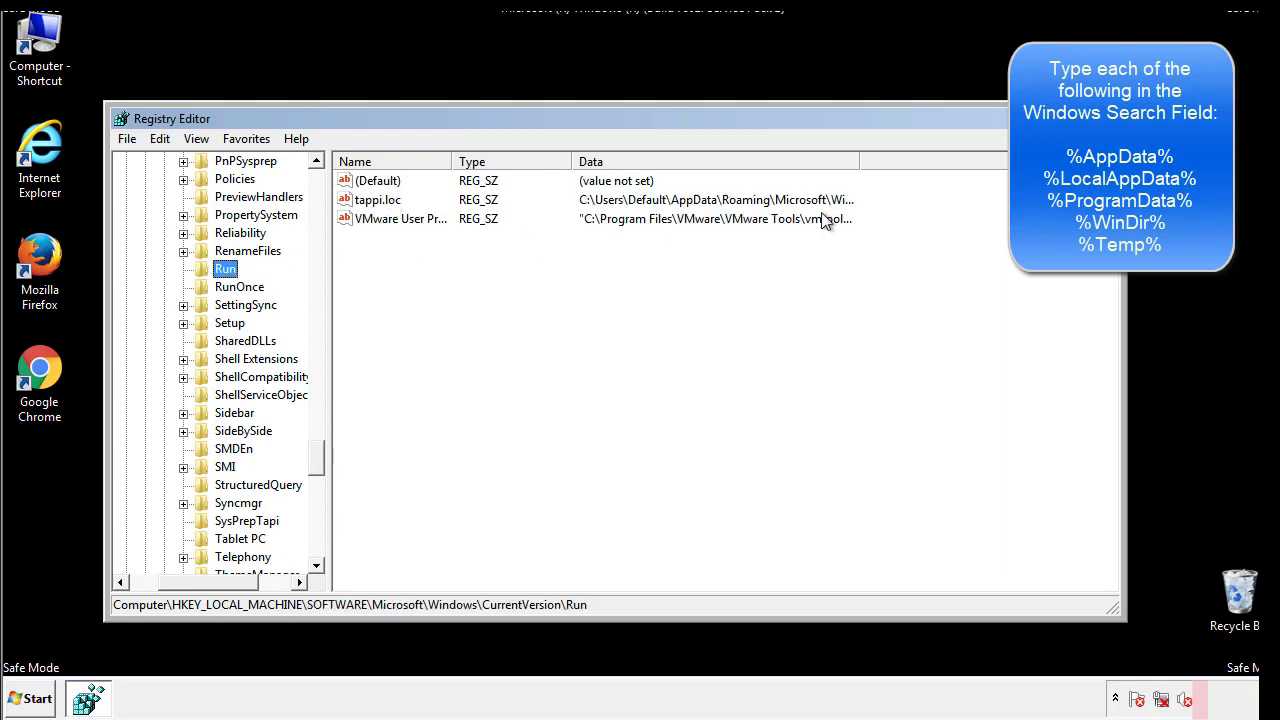
Delete the tappi.loc value from the Run key and confirm
{"action": "left_click", "coordinate": [379, 206]}
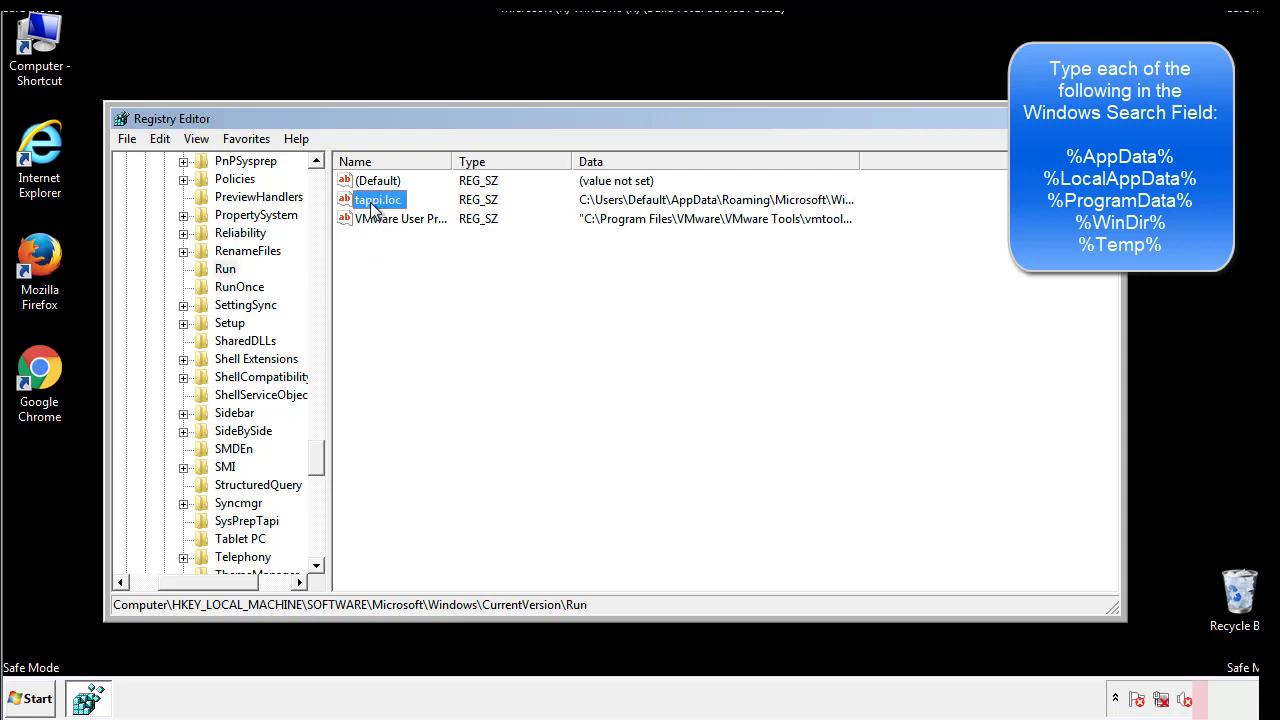
{"action": "right_click", "coordinate": [379, 206]}
{"action": "left_click", "coordinate": [400, 260]}
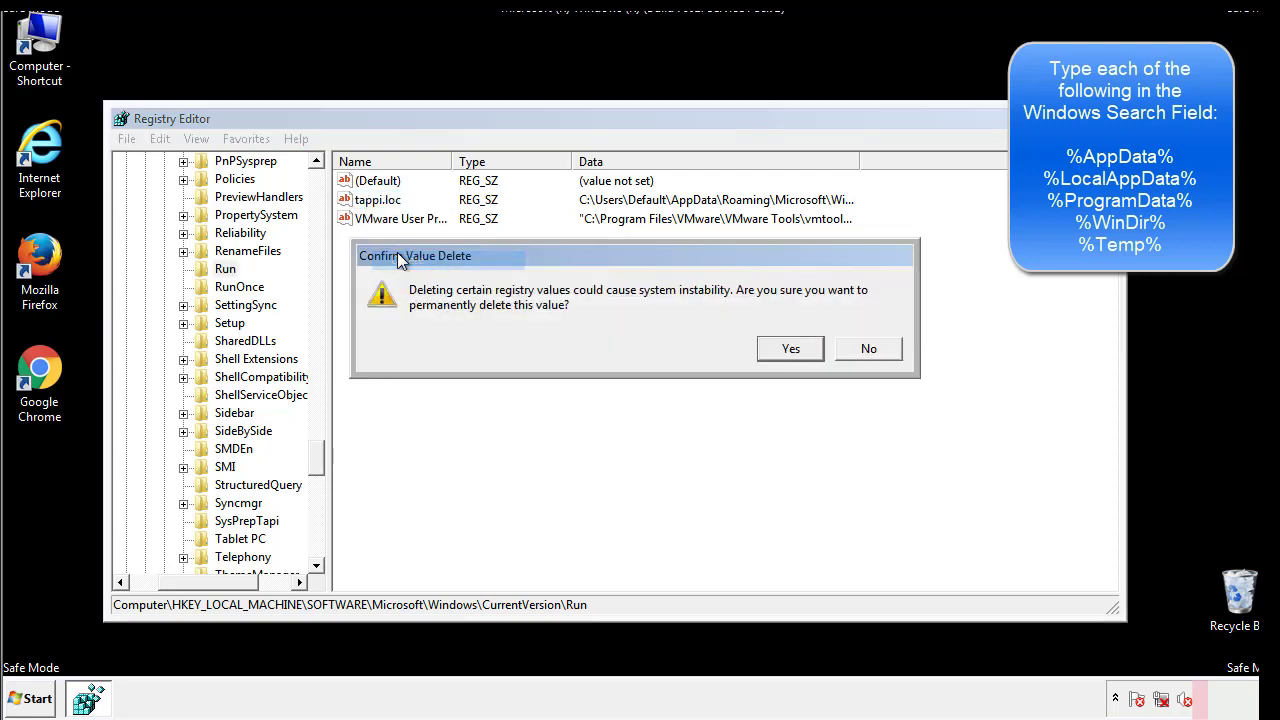
{"action": "left_click", "coordinate": [777, 348]}
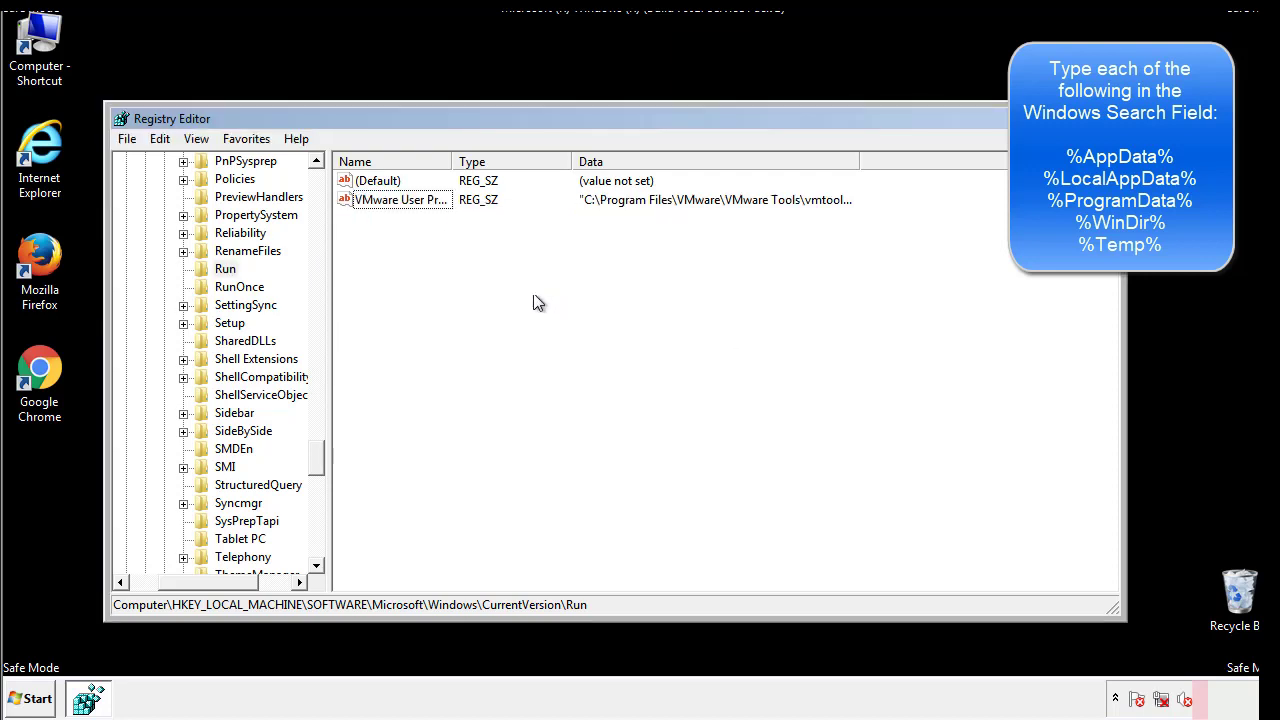
Collapse HKEY_LOCAL_MACHINE and expand HKEY_CURRENT_USER
{"action": "left_click_drag", "start_coordinate": [317, 449], "coordinate": [316, 548]}
{"action": "left_click_drag", "start_coordinate": [216, 586], "coordinate": [157, 591]}
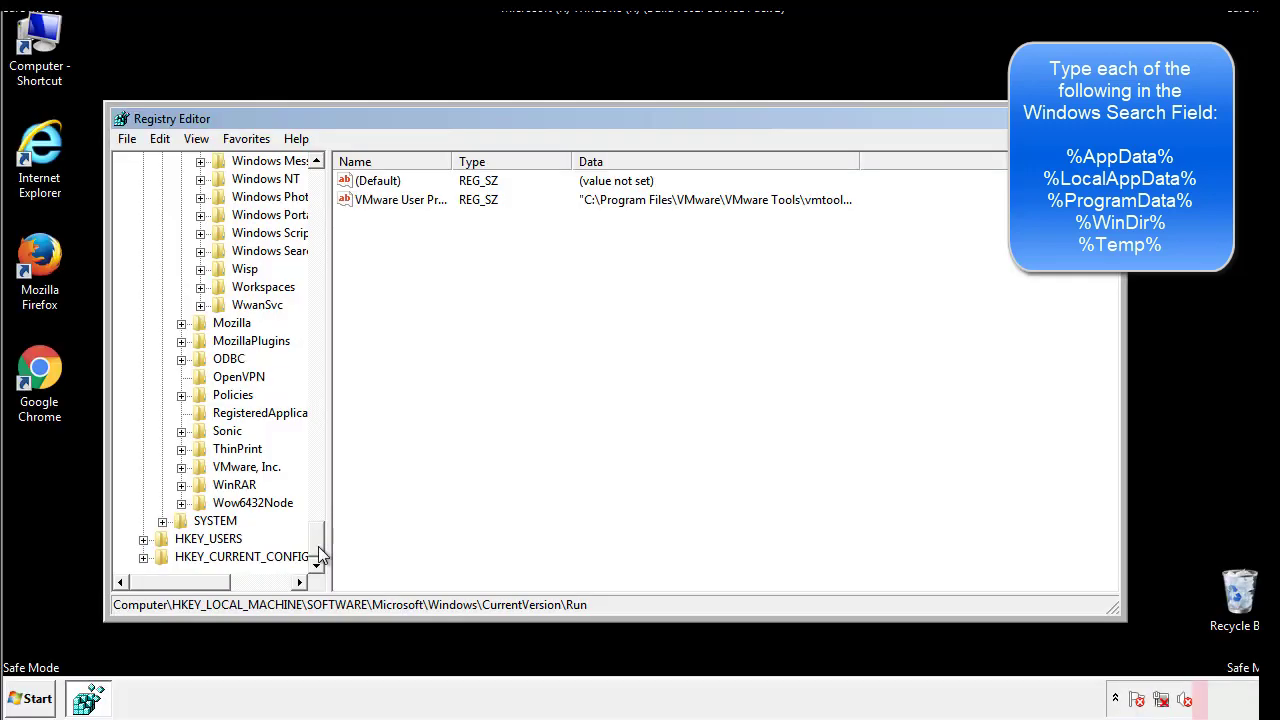
{"action": "left_click_drag", "start_coordinate": [320, 550], "coordinate": [326, 190]}
{"action": "left_click", "coordinate": [143, 215]}
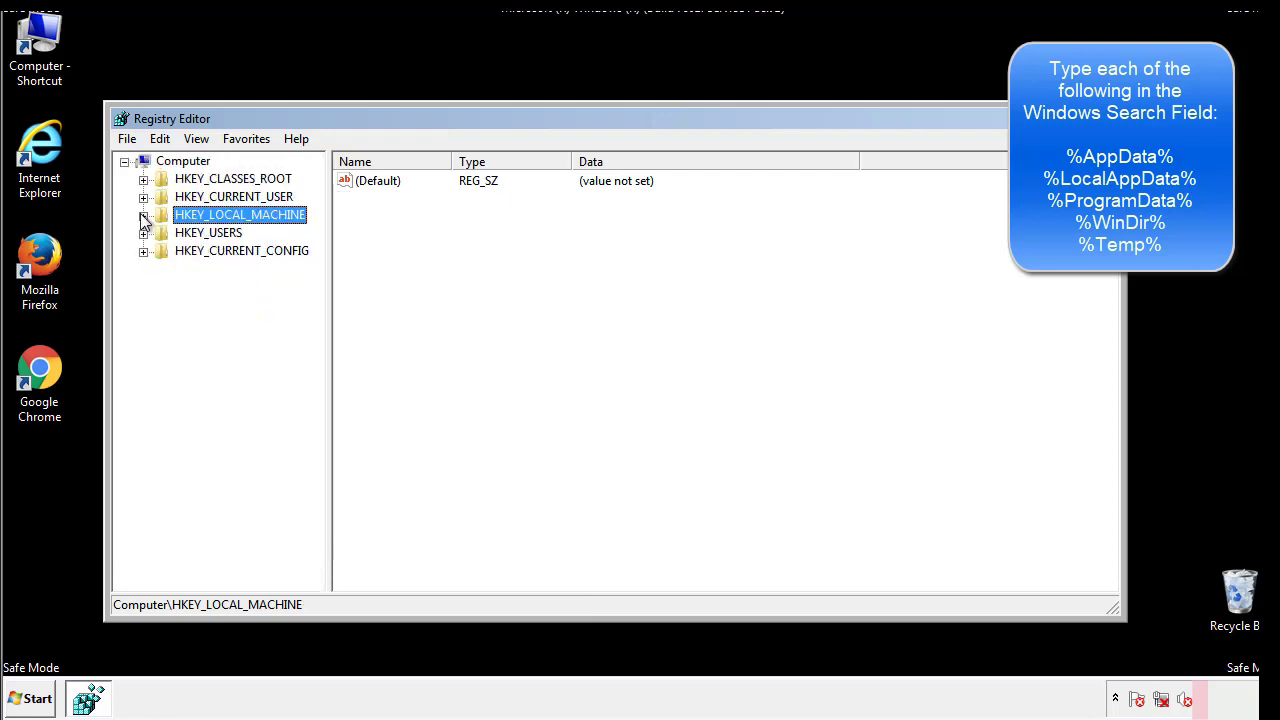
{"action": "left_click", "coordinate": [143, 197]}
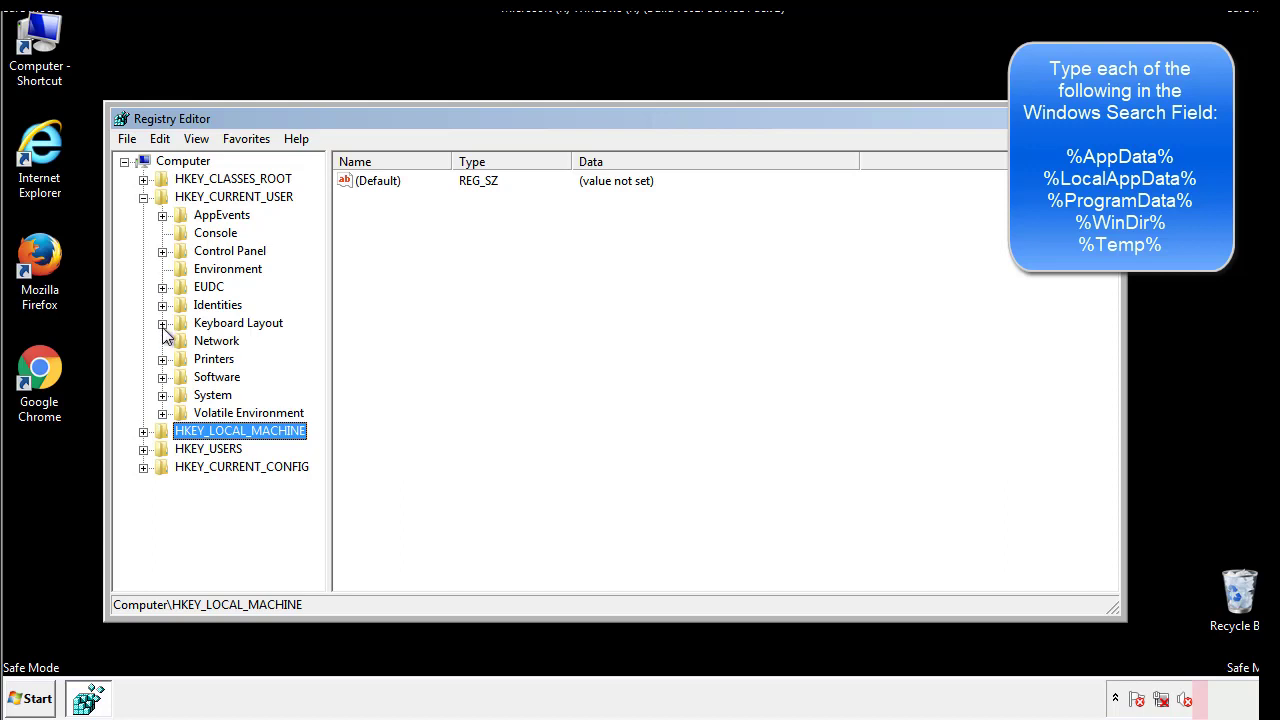
Open HKCU\Software\Microsoft\Windows\CurrentVersion\Run and review its DAEMON Tools value
{"action": "left_click", "coordinate": [162, 377]}
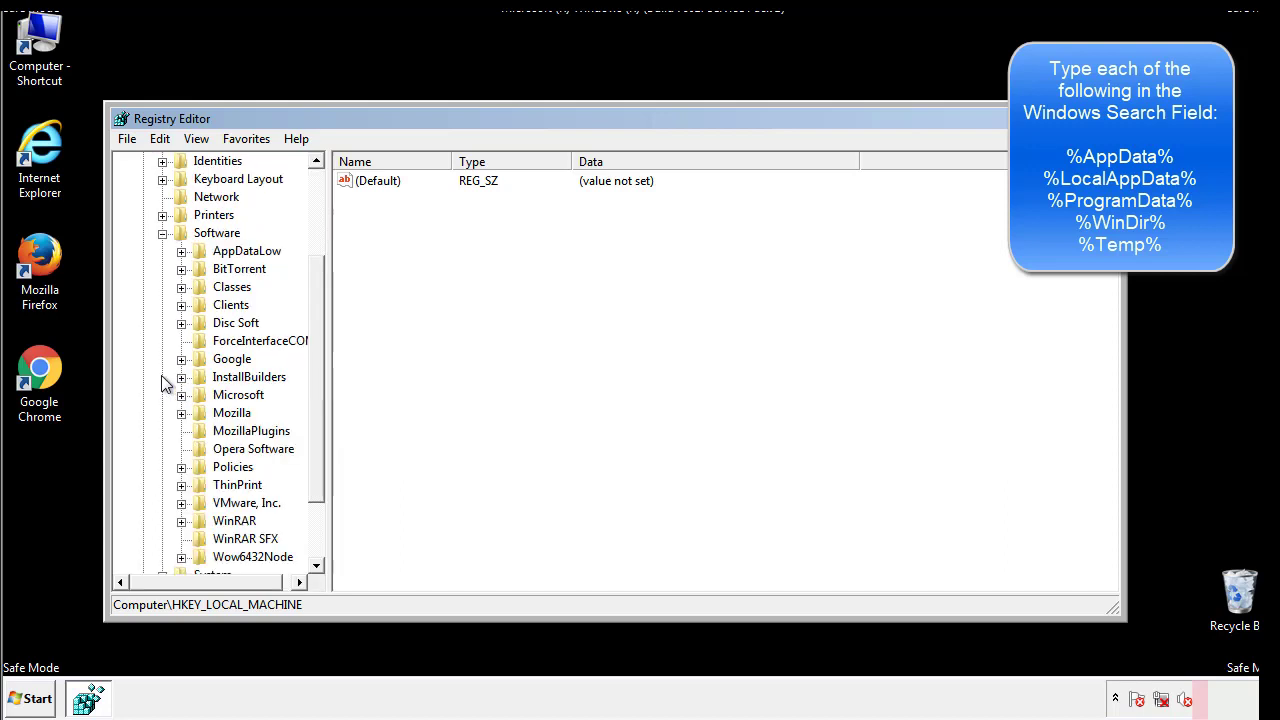
{"action": "left_click_drag", "start_coordinate": [314, 363], "coordinate": [314, 381]}
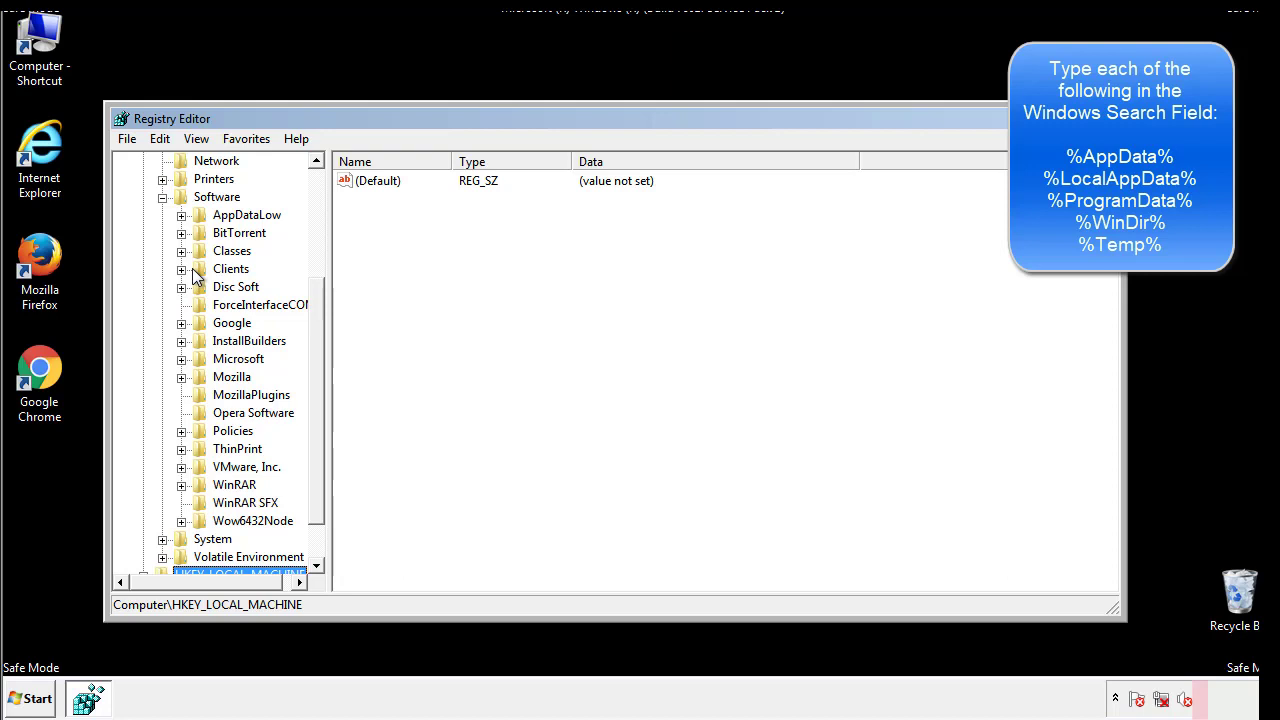
{"action": "left_click", "coordinate": [181, 359]}
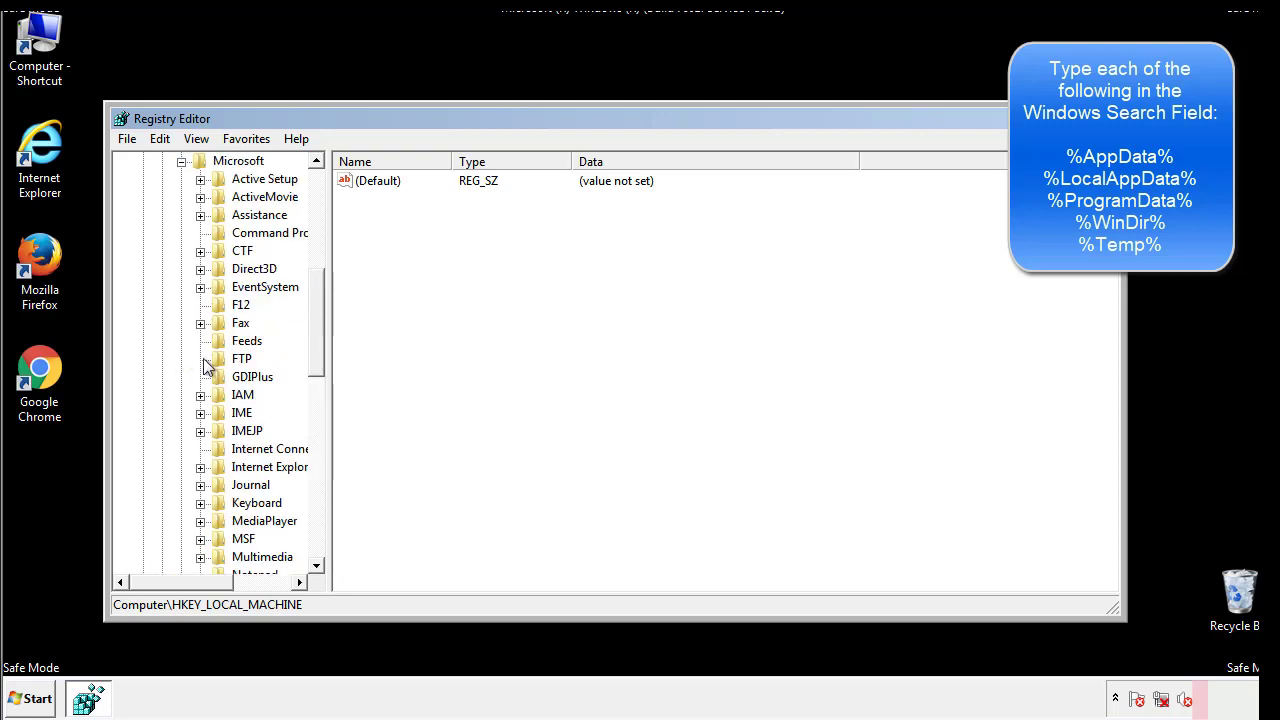
{"action": "left_click_drag", "start_coordinate": [314, 295], "coordinate": [318, 424]}
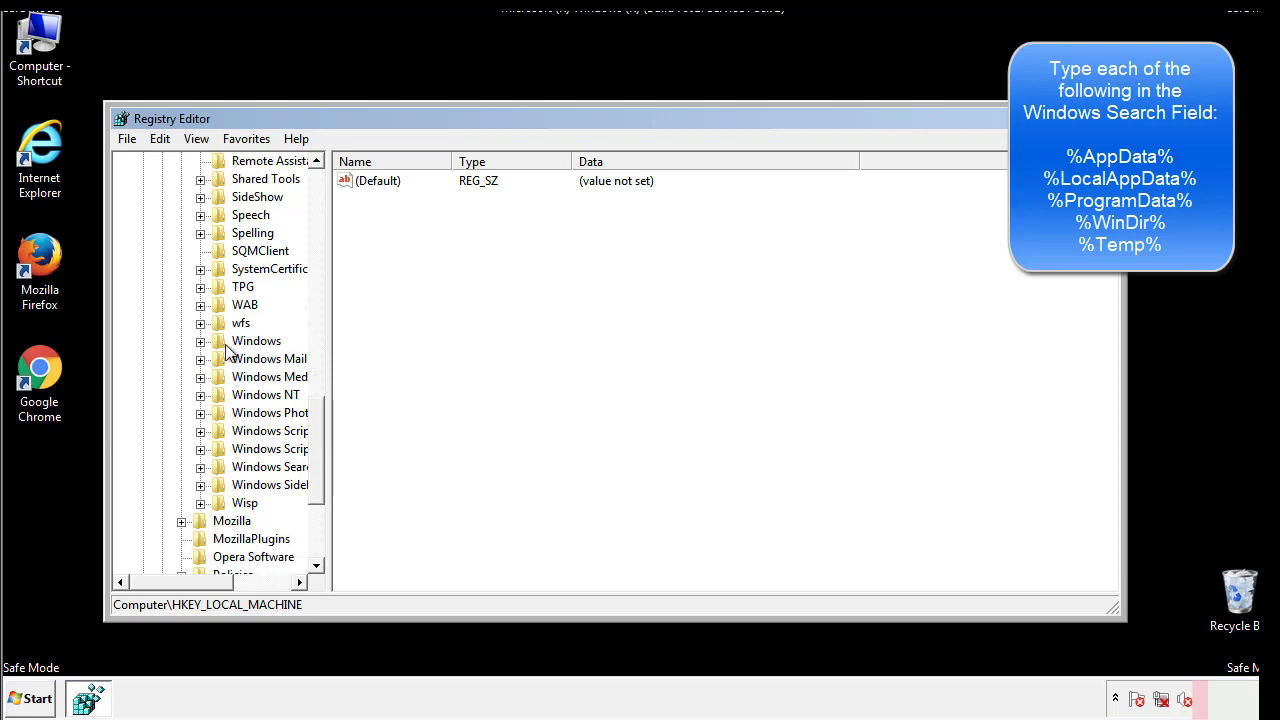
{"action": "left_click", "coordinate": [201, 341]}
{"action": "left_click", "coordinate": [219, 360]}
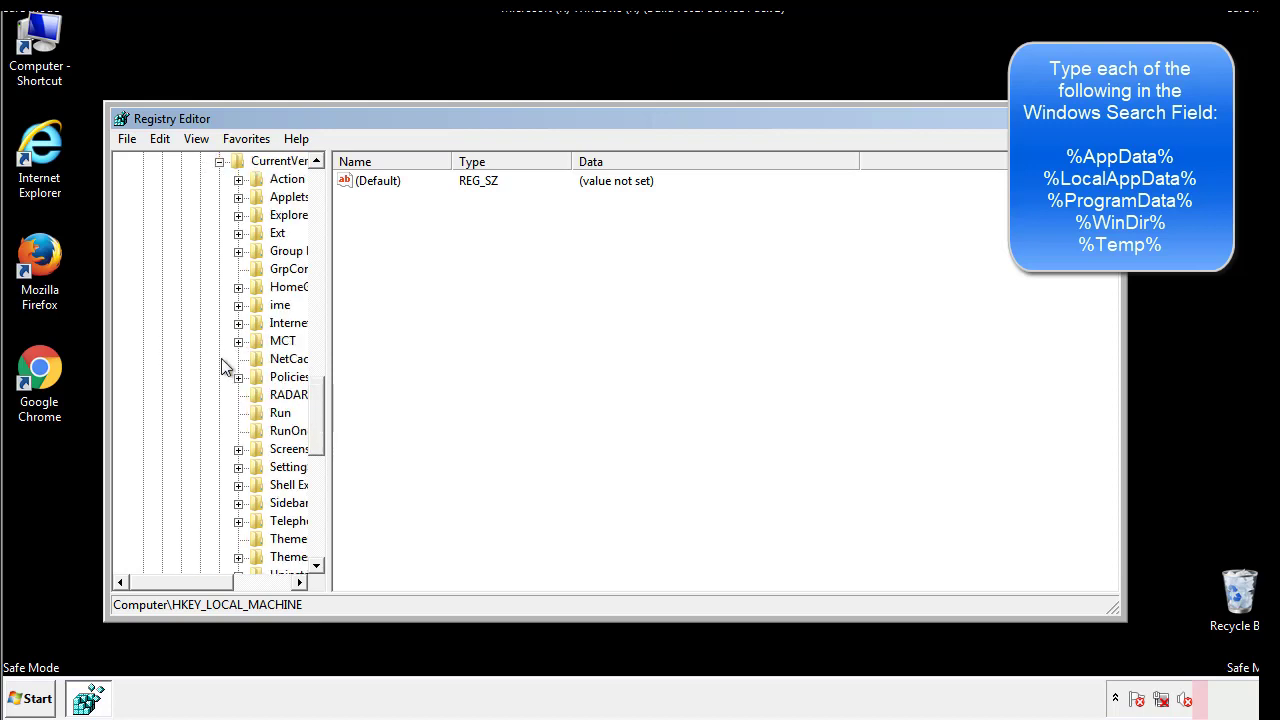
{"action": "left_click_drag", "start_coordinate": [195, 589], "coordinate": [225, 582]}
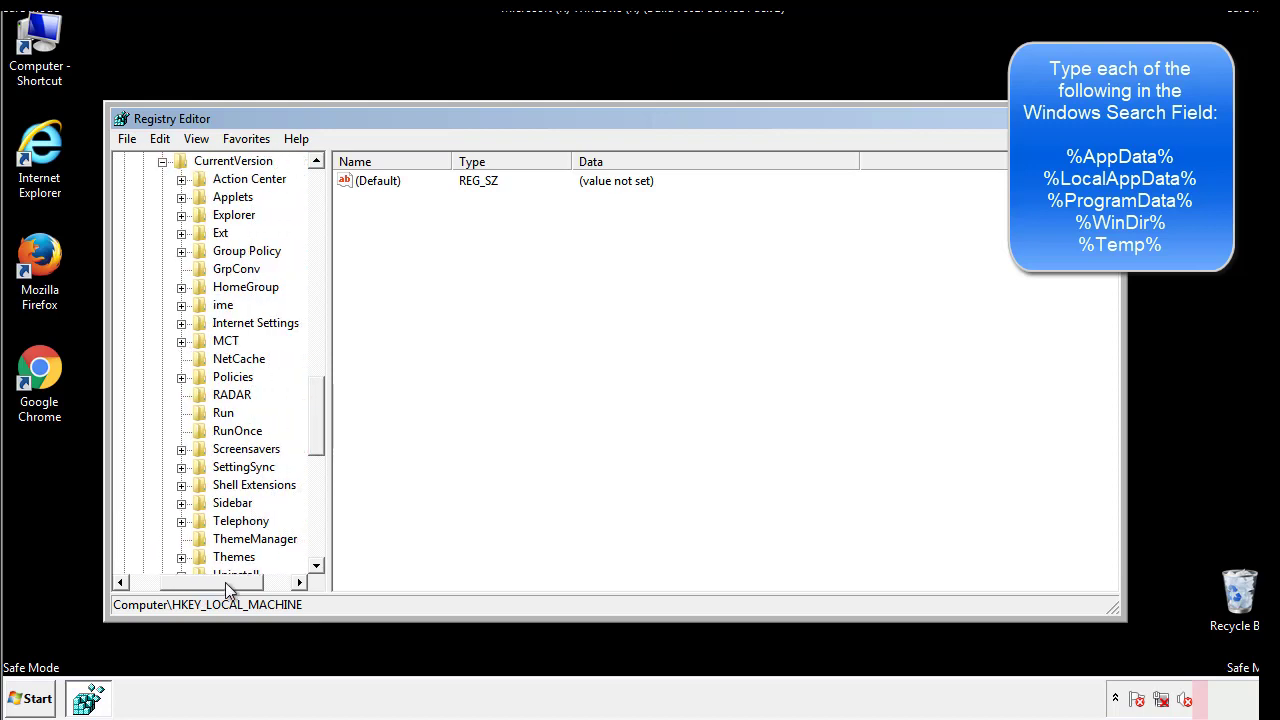
{"action": "left_click", "coordinate": [217, 405]}
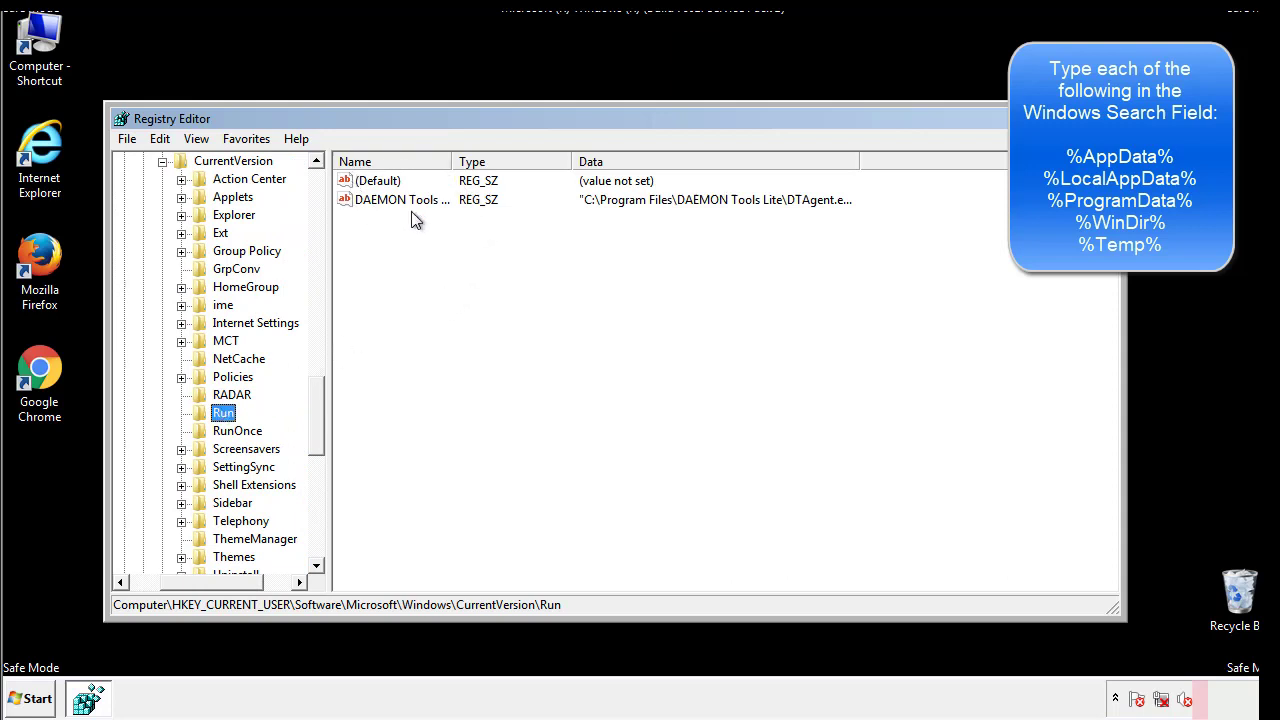
{"action": "left_click", "coordinate": [545, 234]}
Collapse the Windows key and scroll the registry tree back to the top
{"action": "left_click_drag", "start_coordinate": [212, 579], "coordinate": [187, 581]}
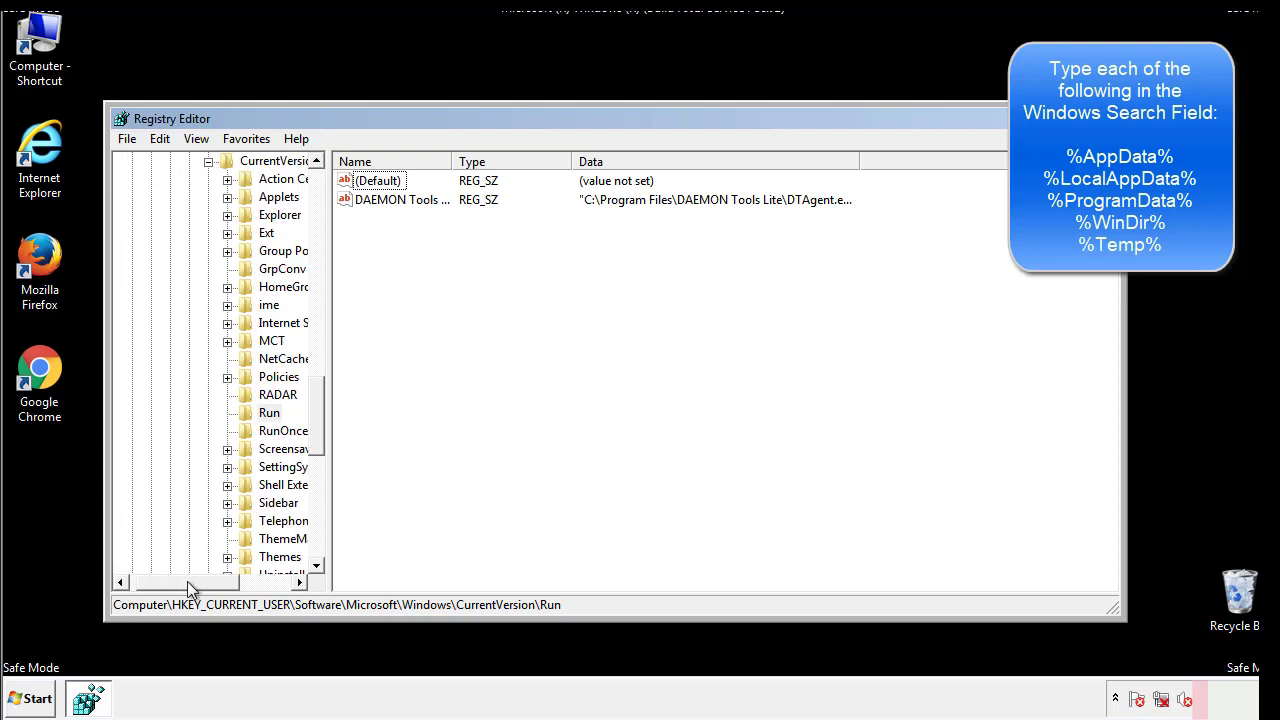
{"action": "left_click_drag", "start_coordinate": [324, 434], "coordinate": [316, 417]}
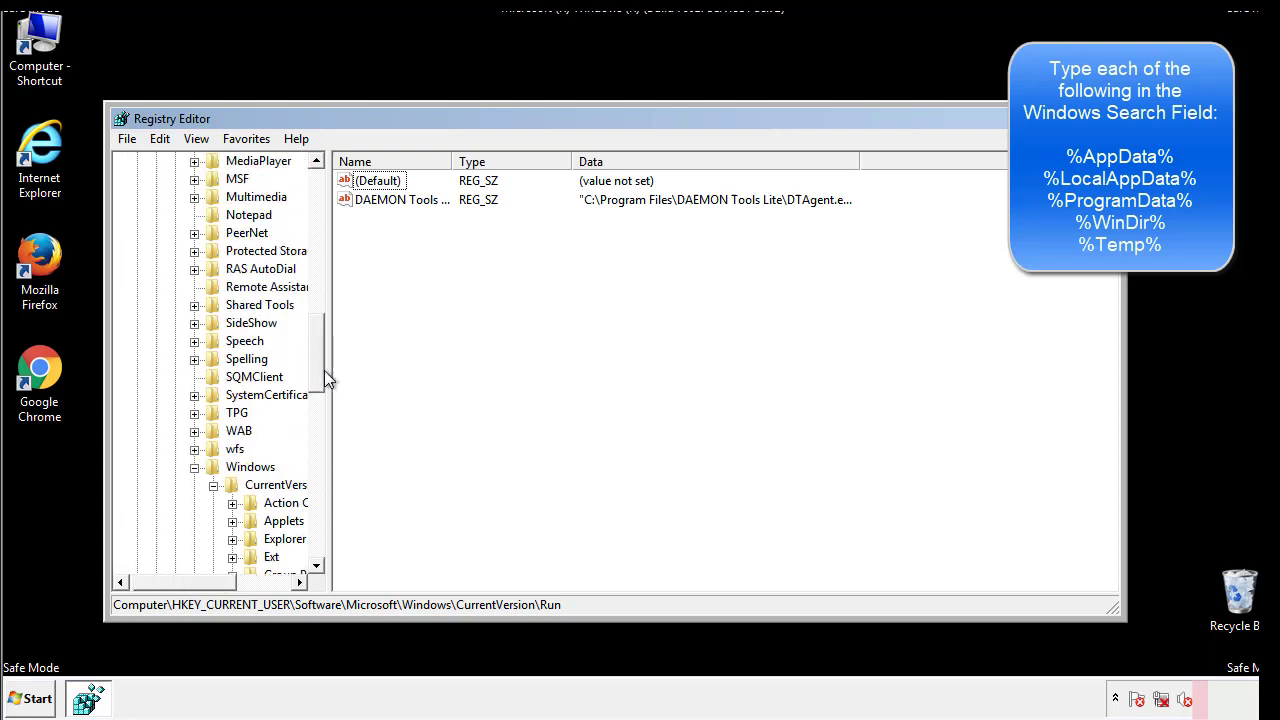
{"action": "left_click", "coordinate": [195, 468]}
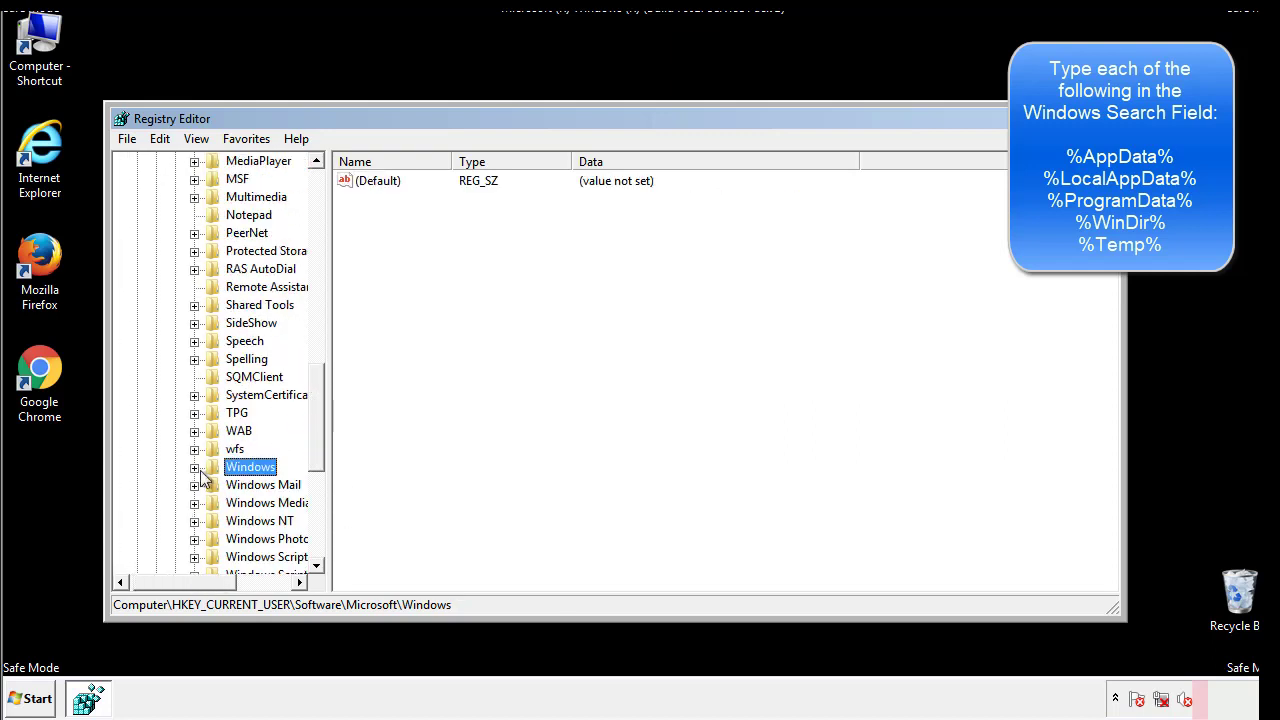
{"action": "left_click_drag", "start_coordinate": [321, 445], "coordinate": [322, 247]}
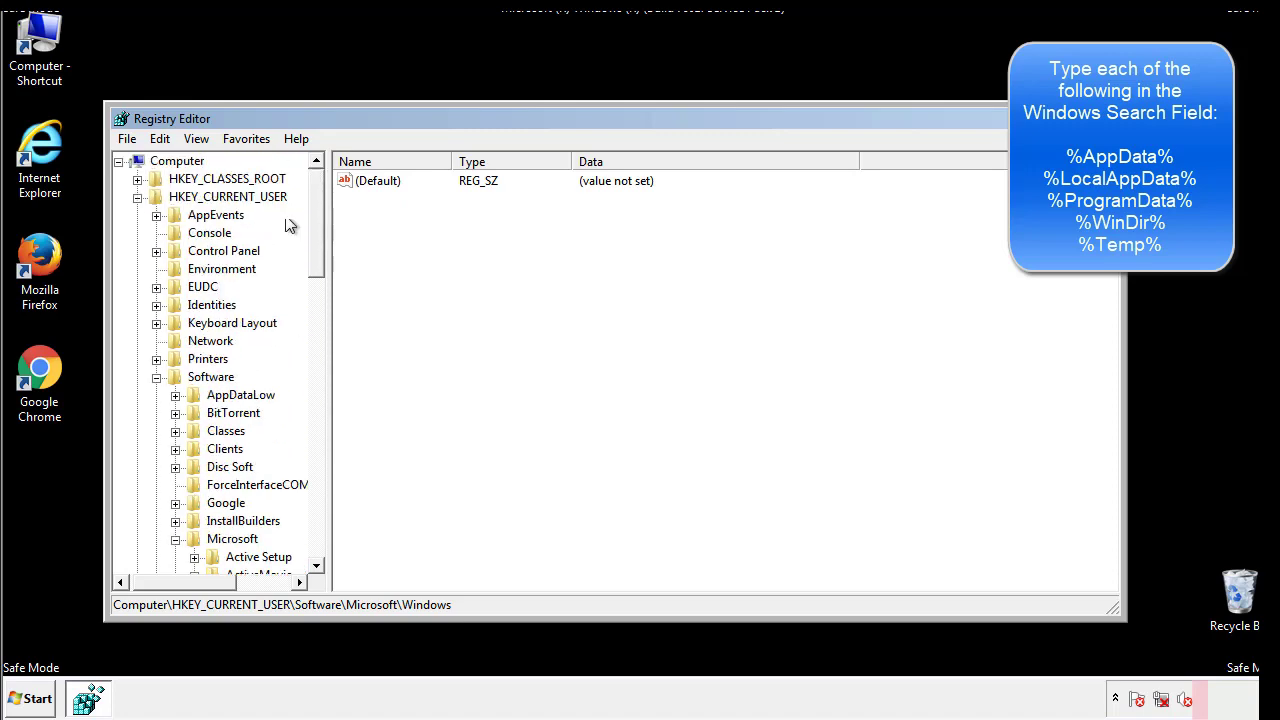
Search the registry for '%tem' to reach the Temporary Files cleanup key
{"action": "left_click", "coordinate": [160, 139]}
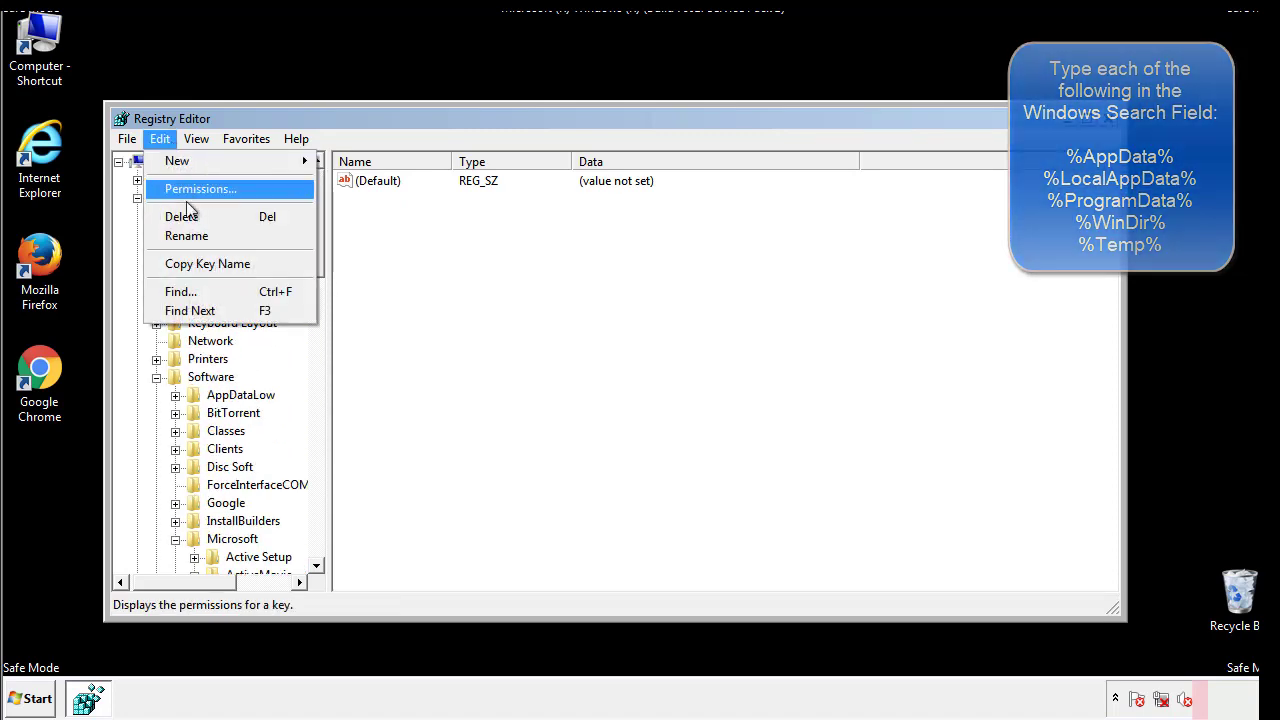
{"action": "left_click", "coordinate": [180, 291]}
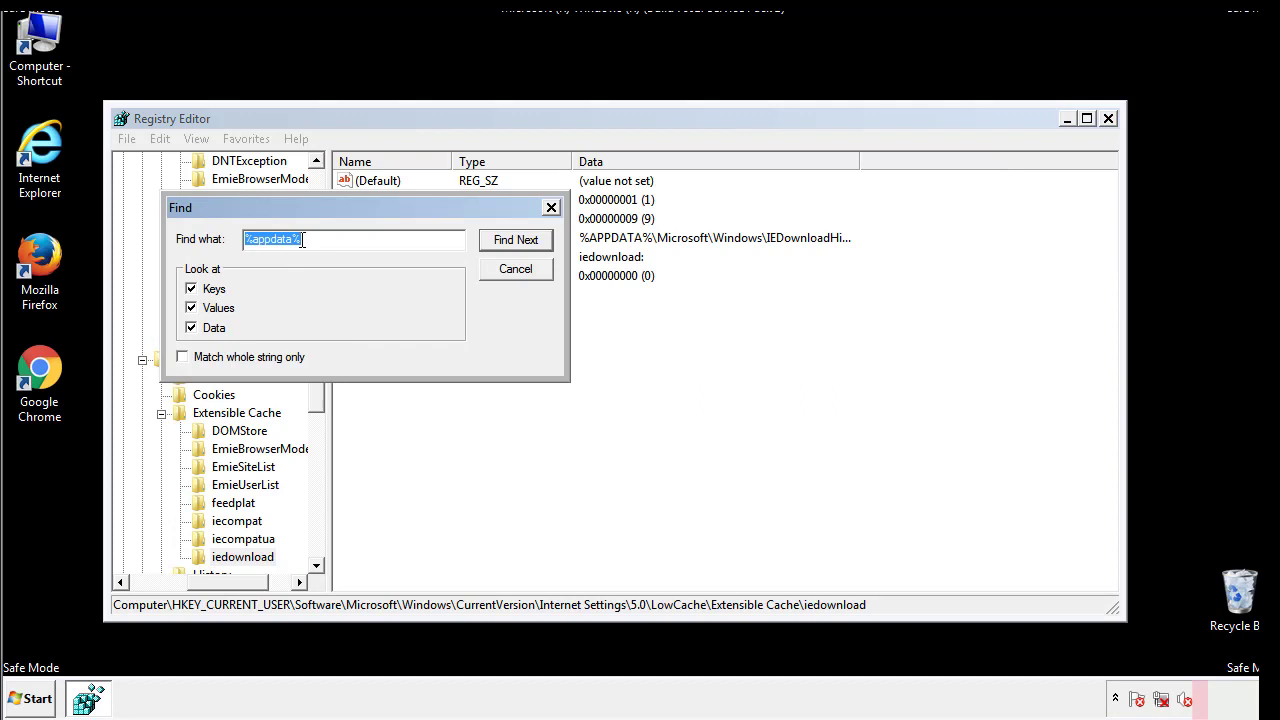
{"action": "type", "text": "%t"}
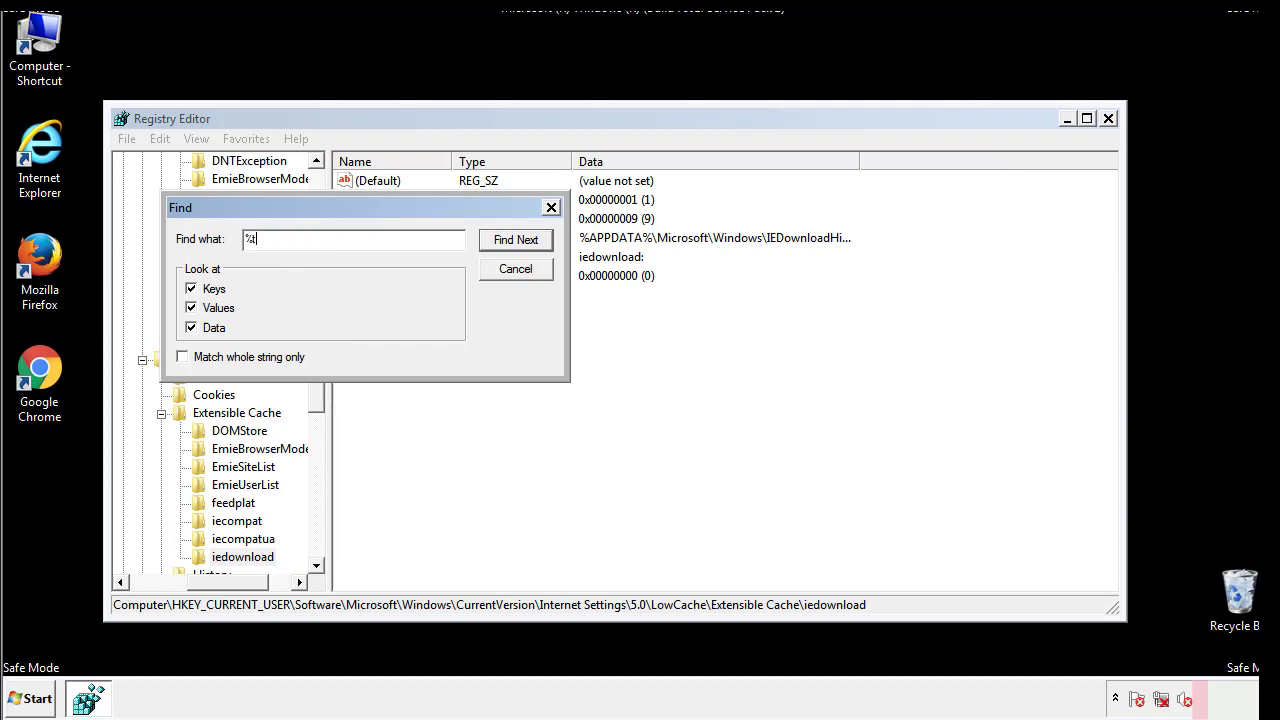
{"action": "type", "text": "emp%"}
{"action": "key", "text": "Return"}
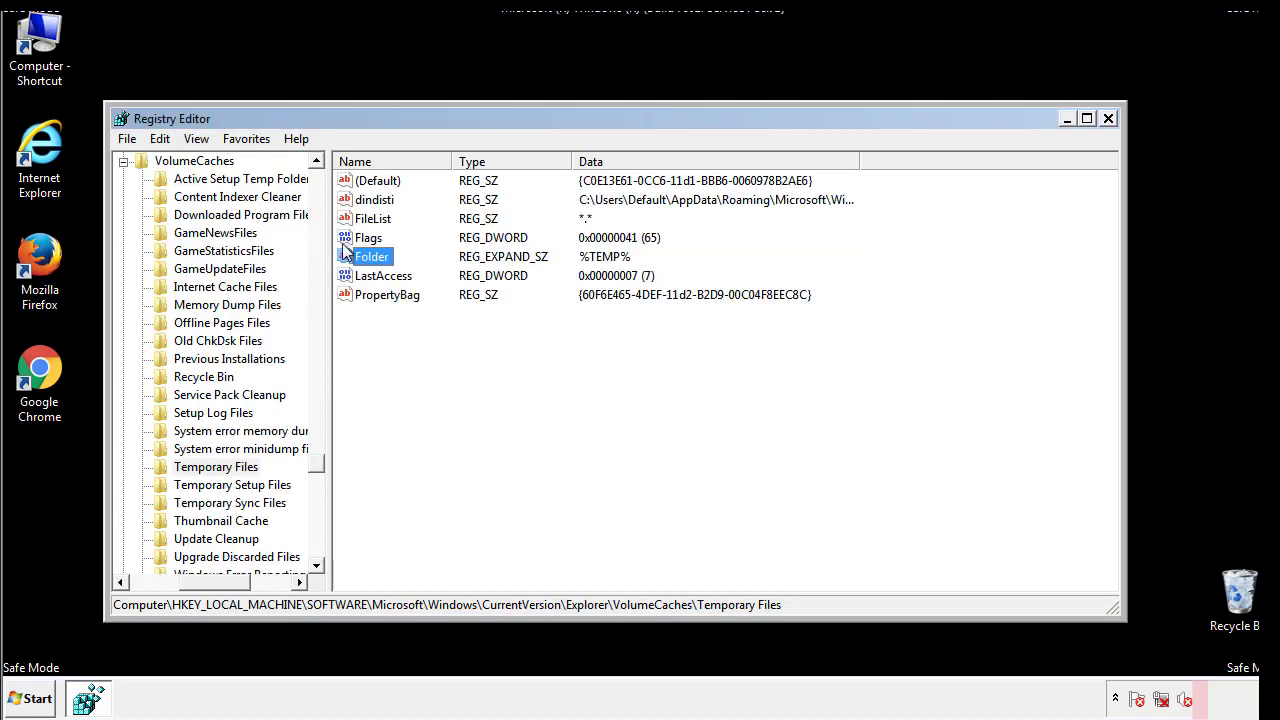
Delete all Temporary Files values, including dindisti, leaving only (Default)
{"action": "left_click", "coordinate": [524, 344]}
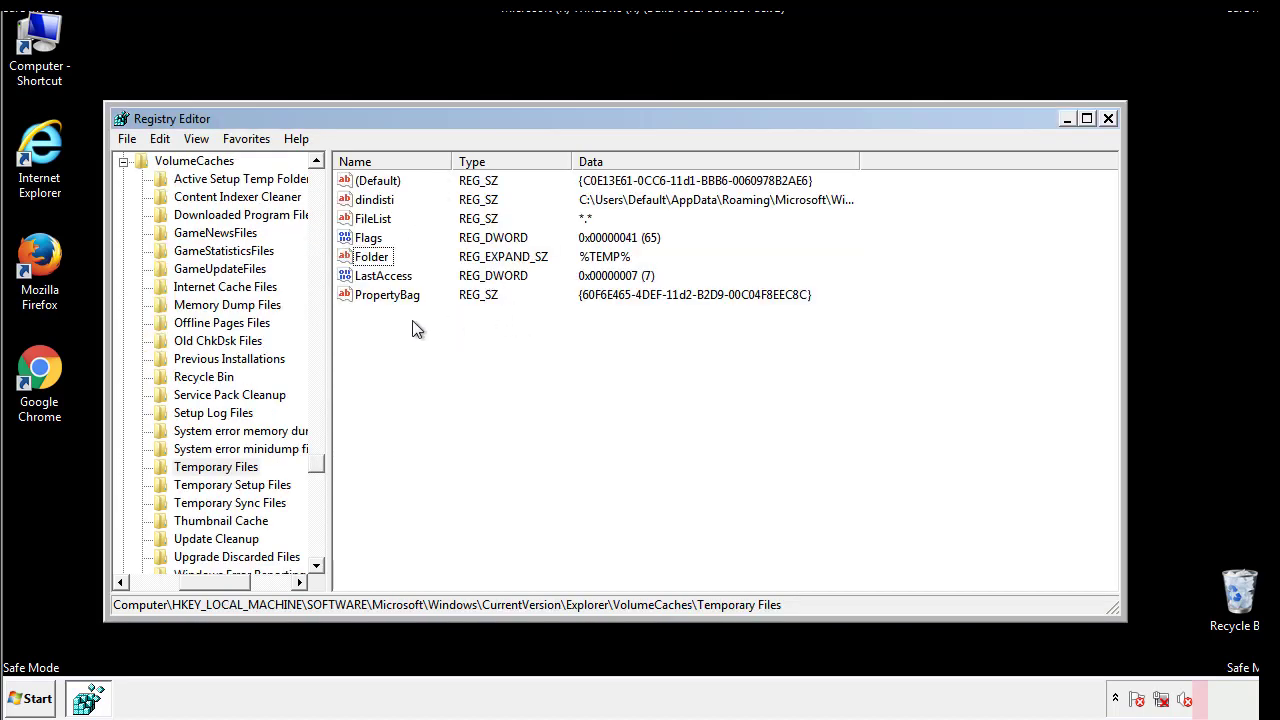
{"action": "mouse_move", "coordinate": [411, 321]}
{"action": "left_mouse_down"}
{"action": "mouse_move", "coordinate": [378, 294]}
{"action": "mouse_move", "coordinate": [361, 180]}
{"action": "left_mouse_up"}
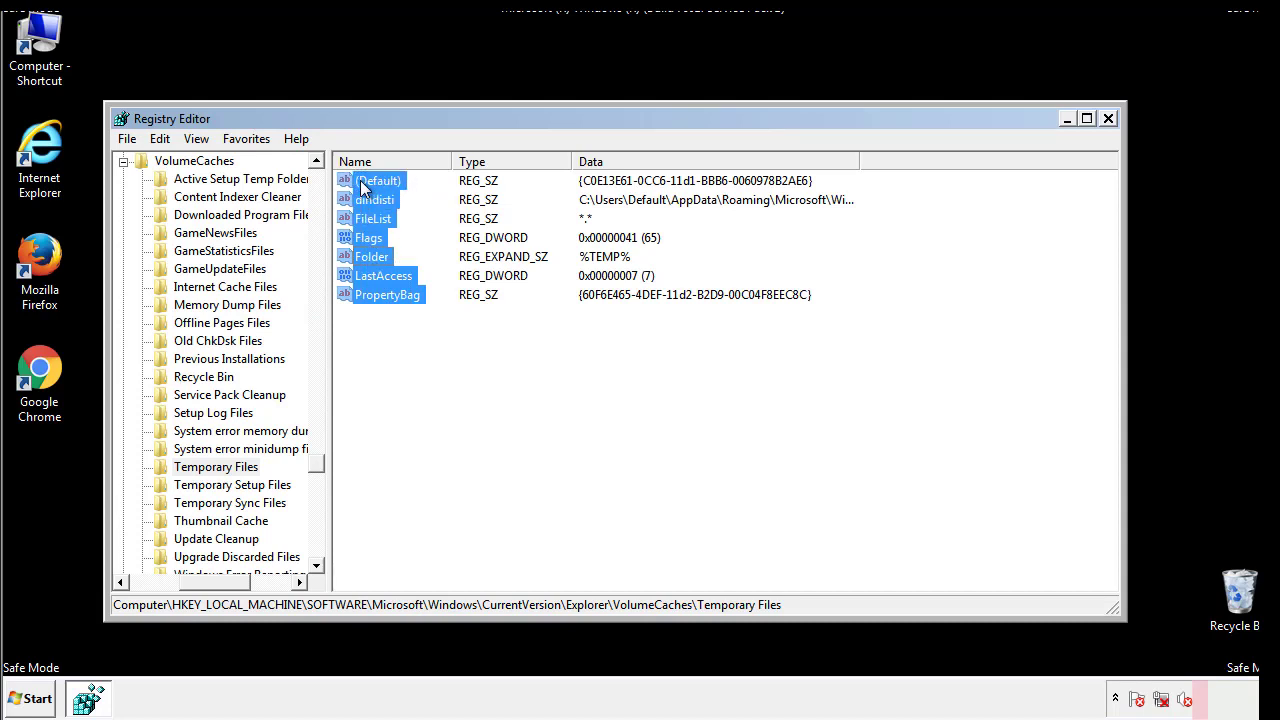
{"action": "right_click", "coordinate": [361, 180]}
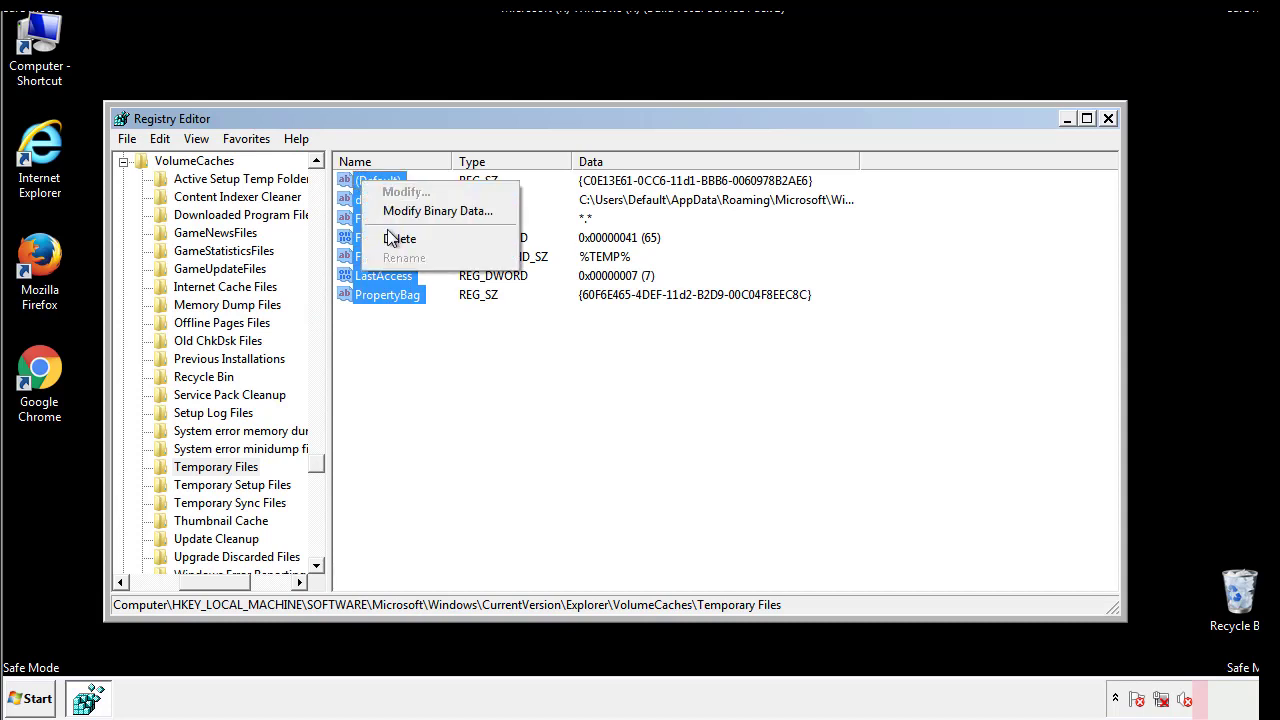
{"action": "left_click", "coordinate": [395, 238]}
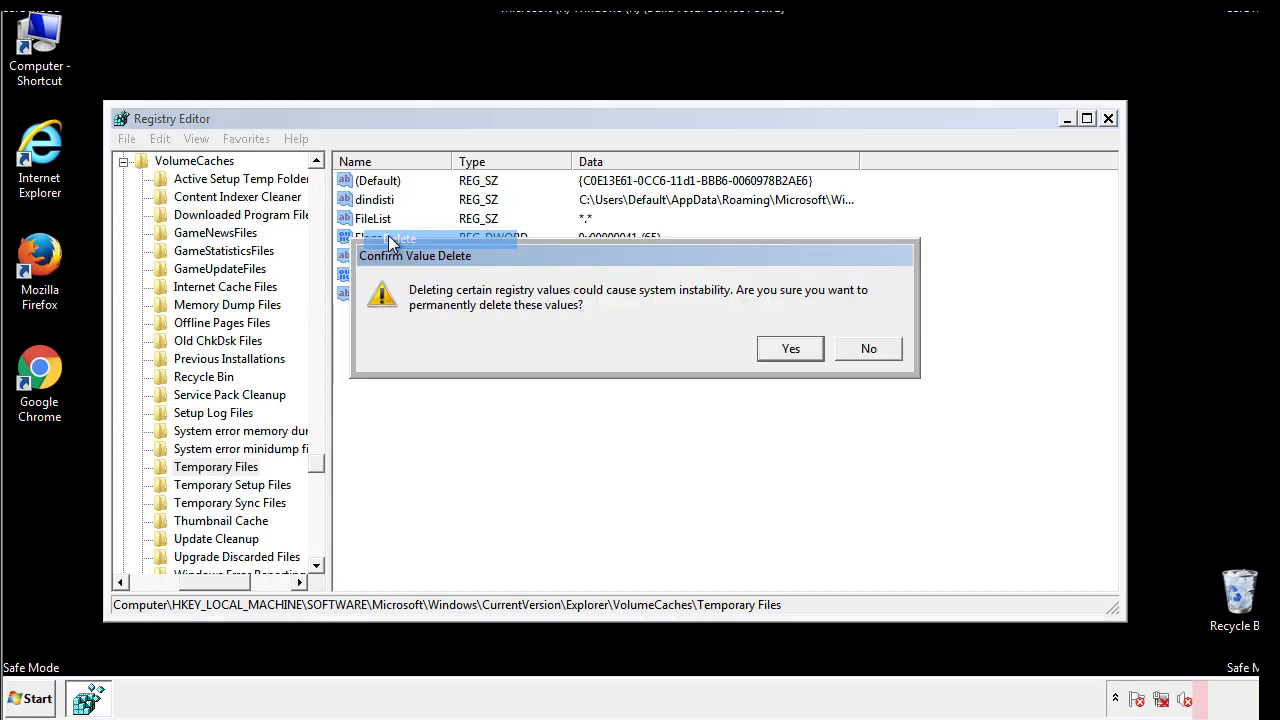
{"action": "left_click", "coordinate": [795, 348]}
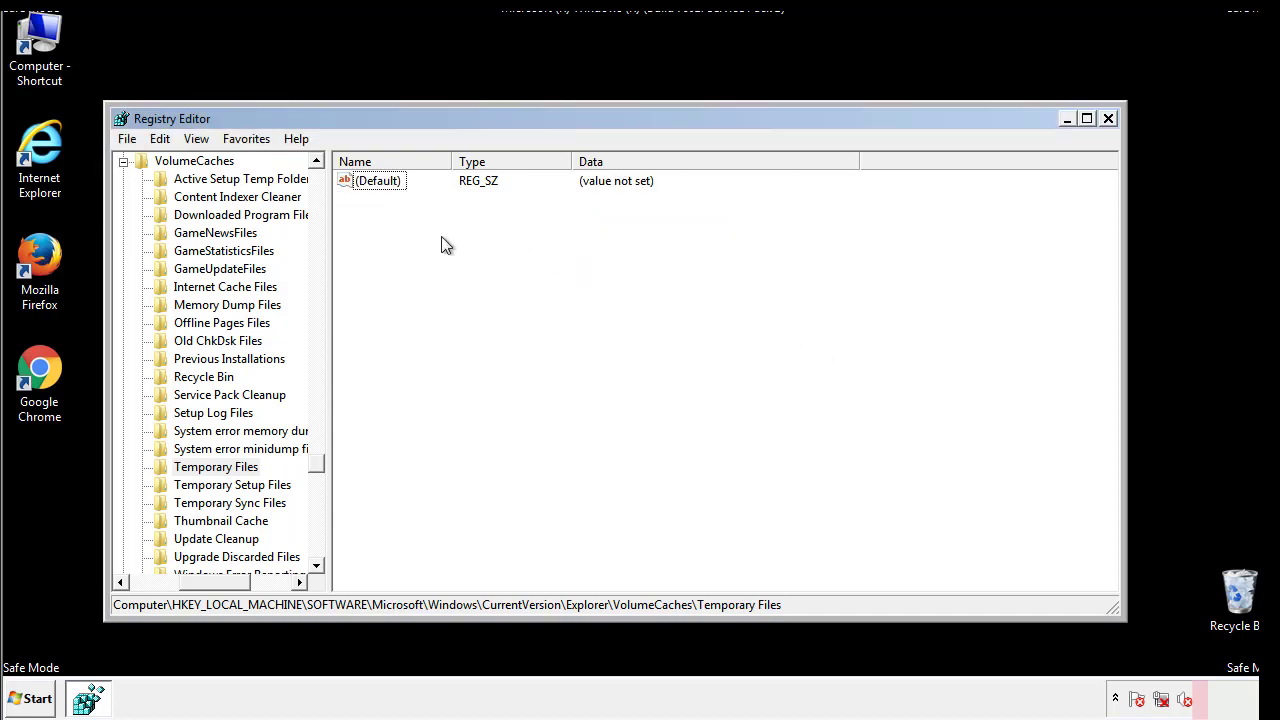
Close Registry Editor and launch System Configuration via msconfig search
{"action": "left_click", "coordinate": [1110, 120]}
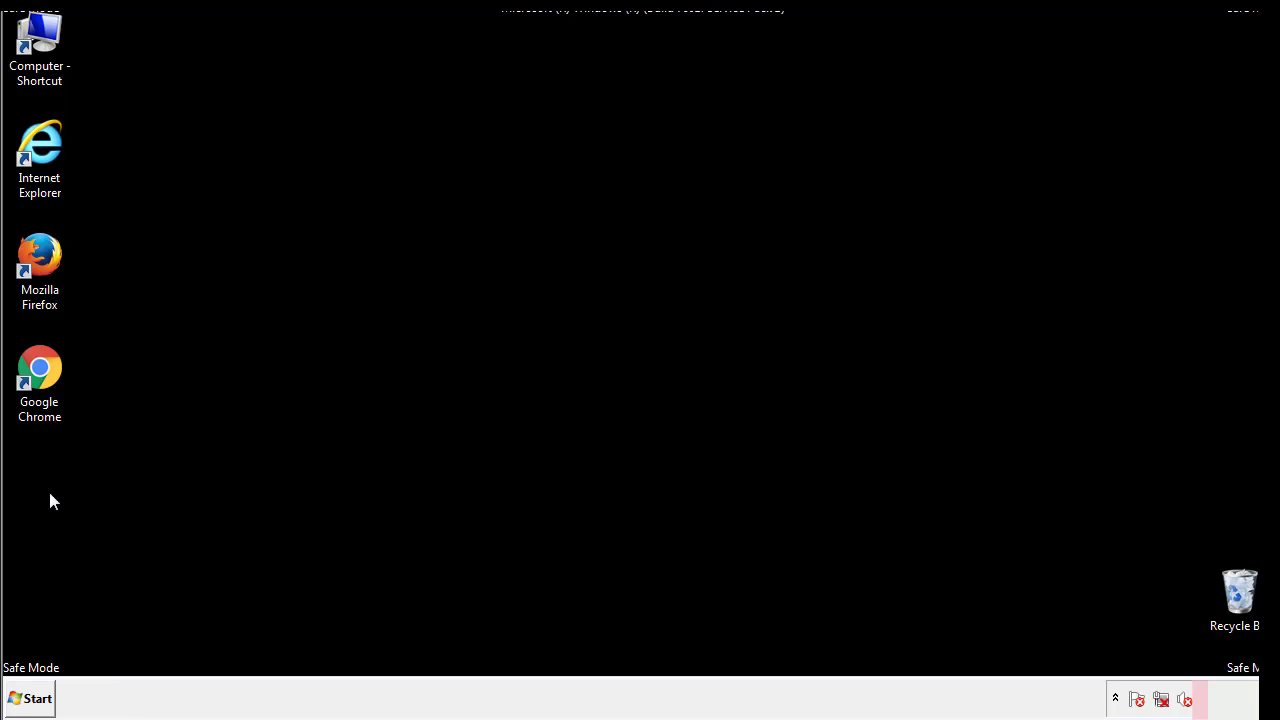
{"action": "left_click", "coordinate": [28, 698]}
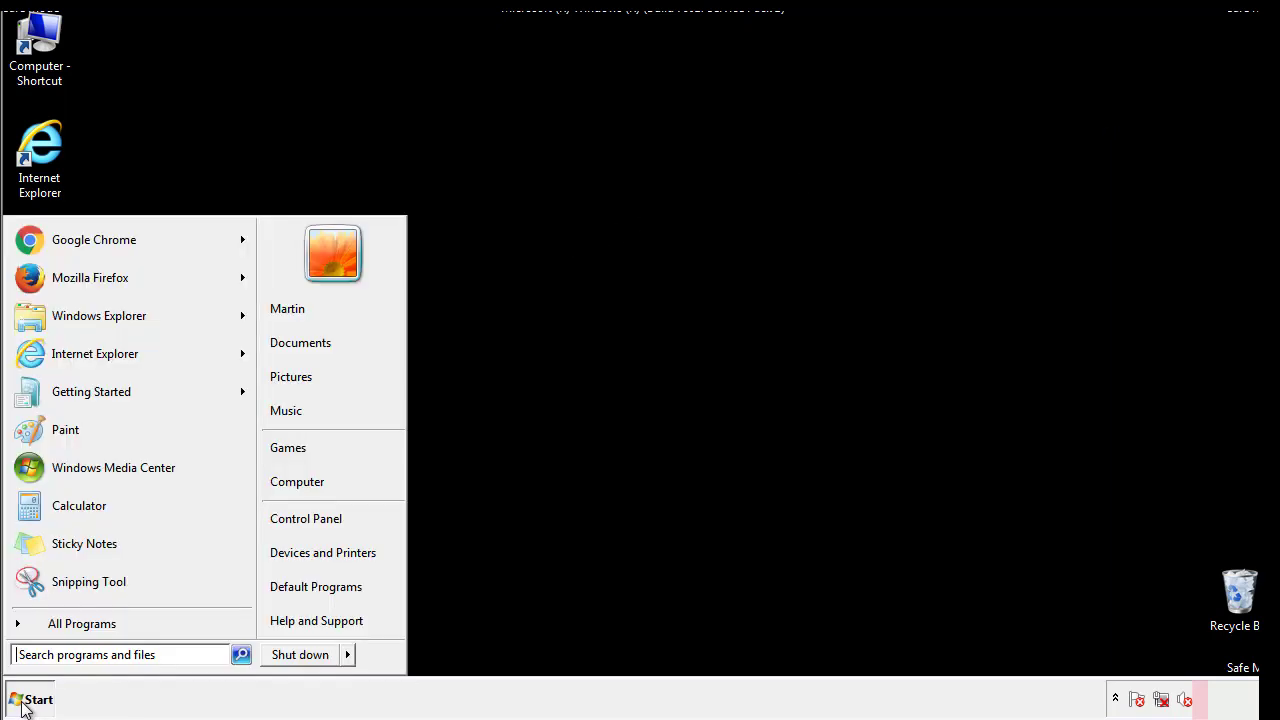
{"action": "left_click", "coordinate": [69, 654]}
{"action": "type", "text": "mscon"}
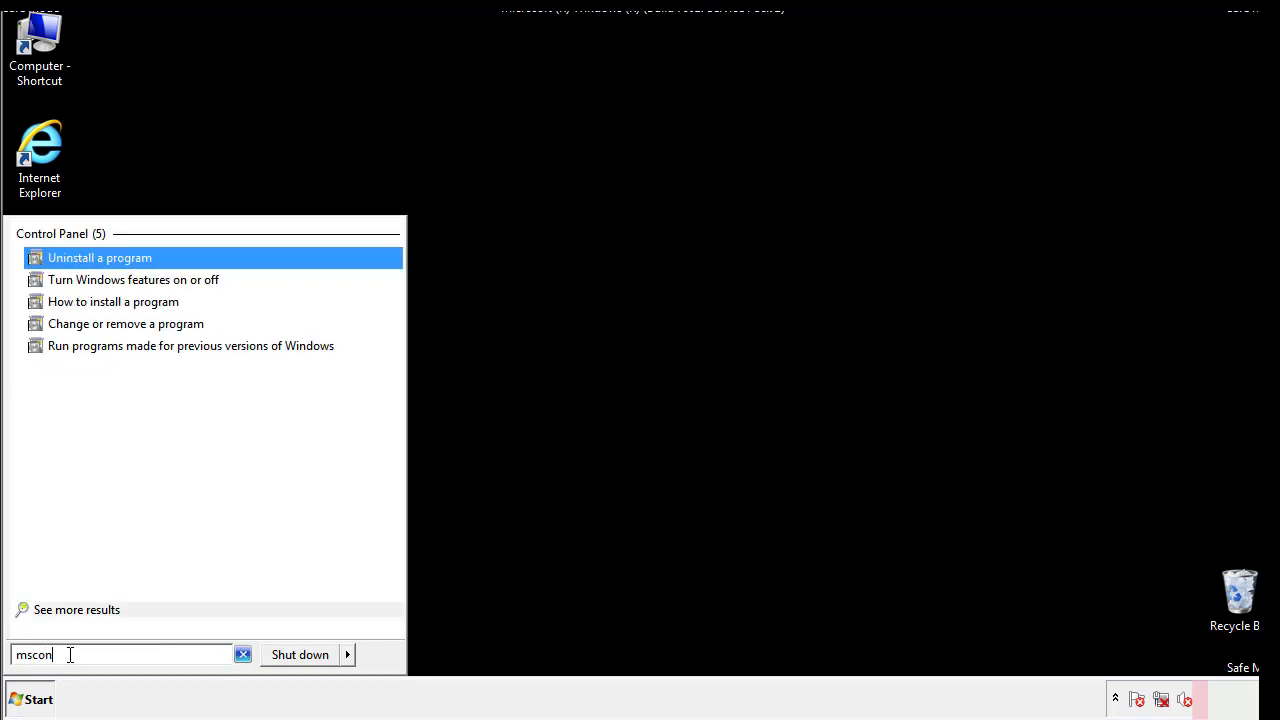
{"action": "type", "text": "fig"}
{"action": "key", "text": "BackSpace"}
{"action": "type", "text": "ig"}
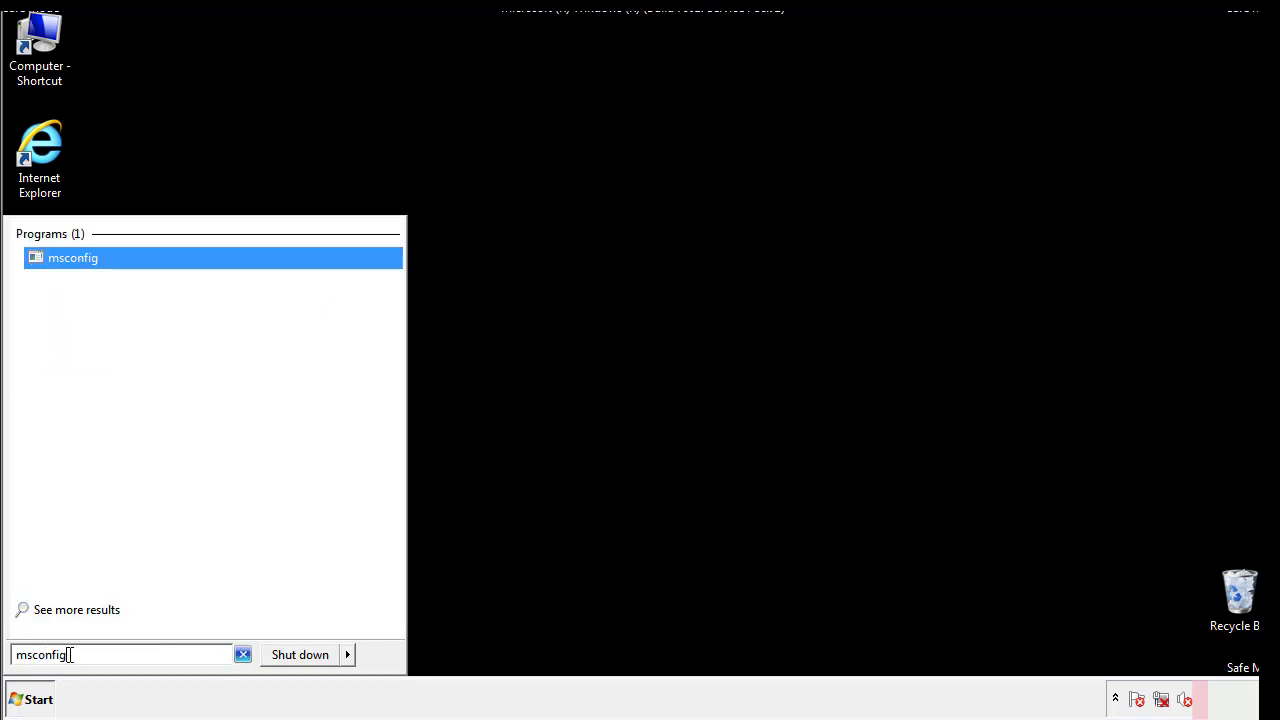
{"action": "key", "text": "Return"}
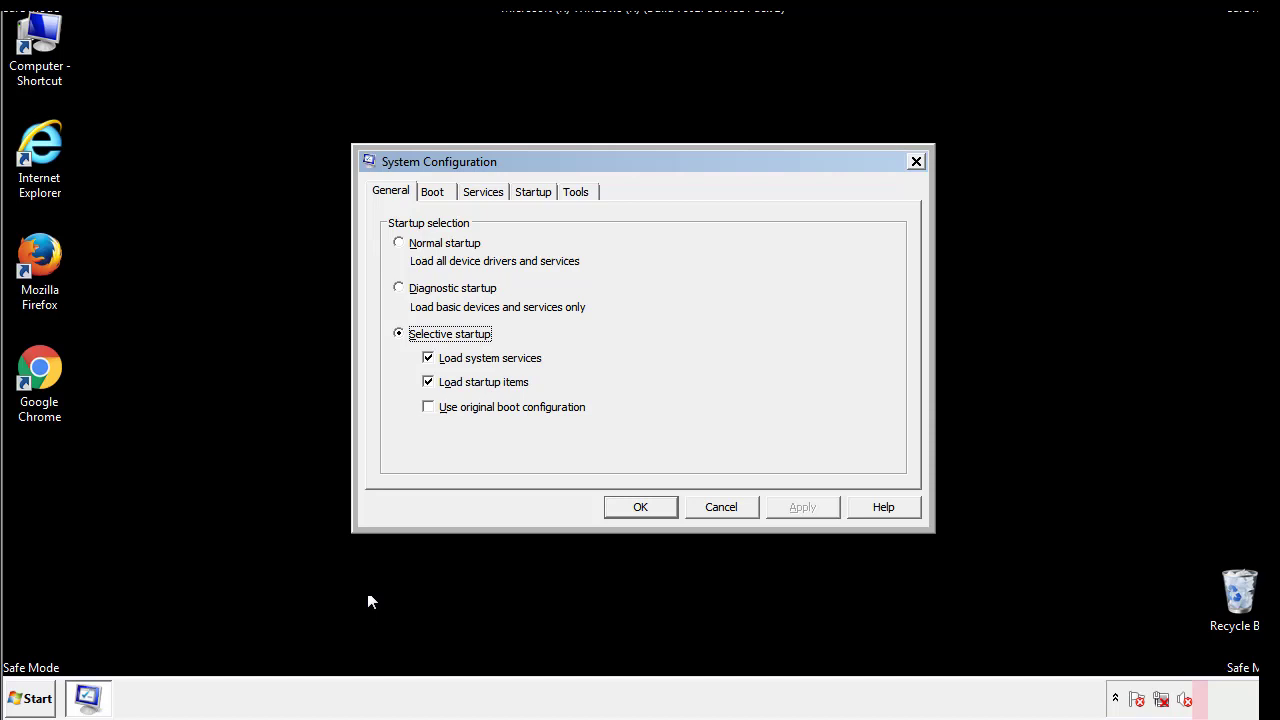
Turn off Safe boot, apply the change, and restart Windows normally
{"action": "left_click", "coordinate": [432, 192]}
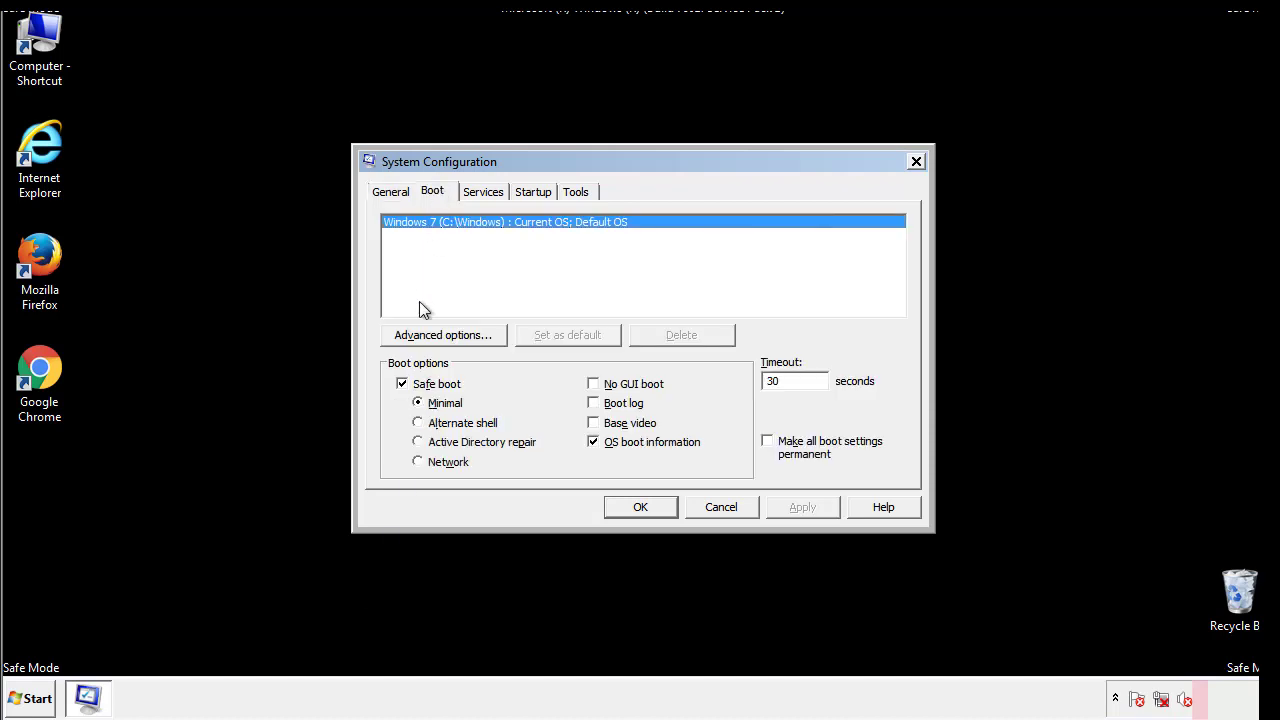
{"action": "left_click", "coordinate": [405, 385]}
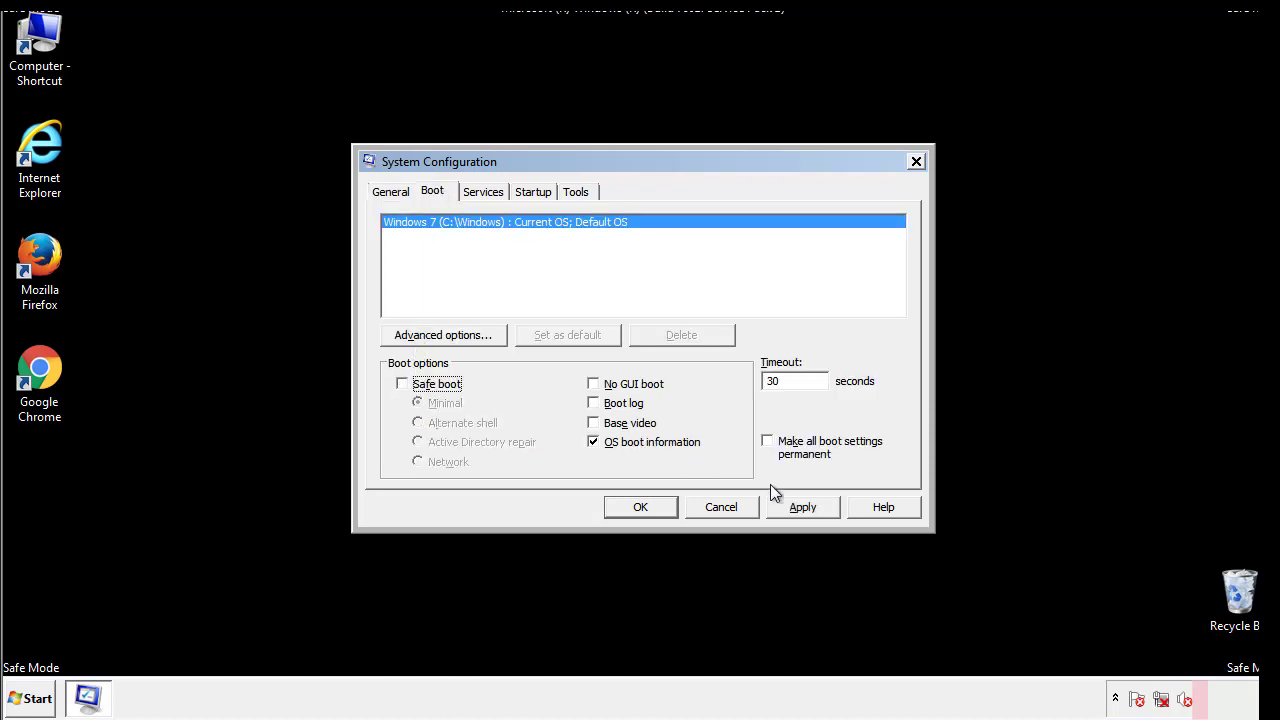
{"action": "left_click", "coordinate": [805, 506]}
{"action": "left_click", "coordinate": [640, 506]}
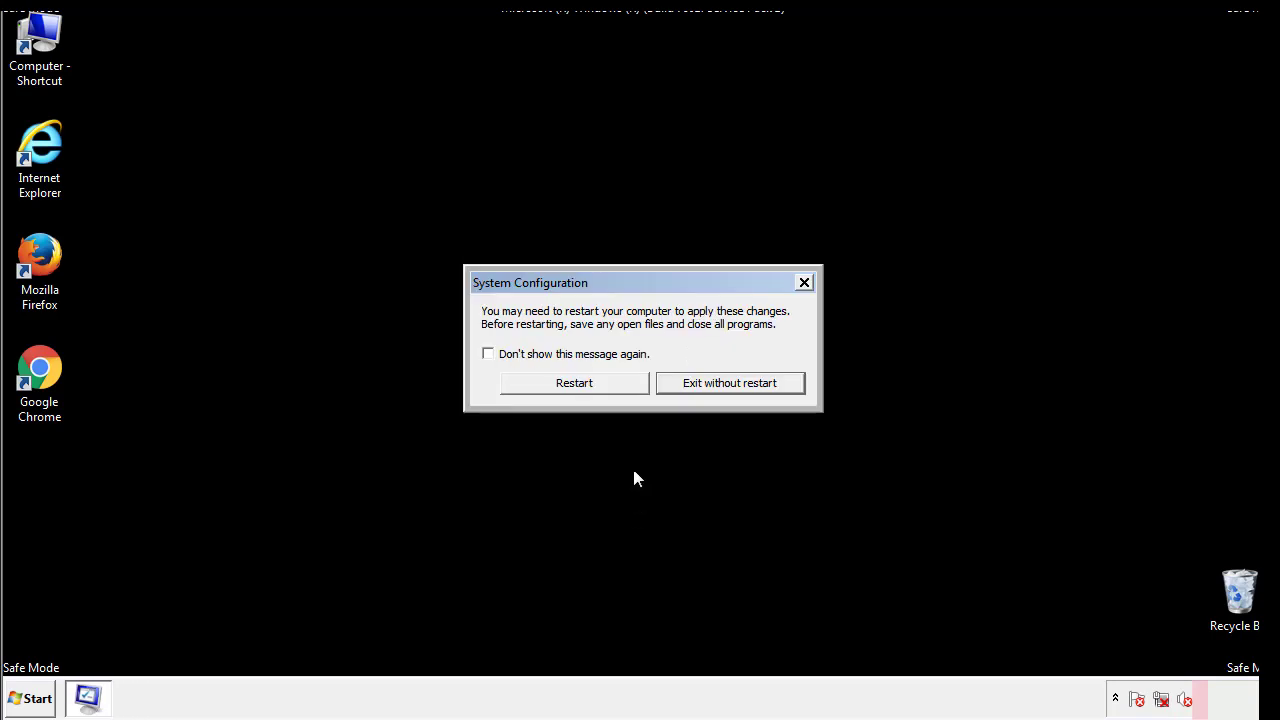
{"action": "left_click", "coordinate": [592, 390]}
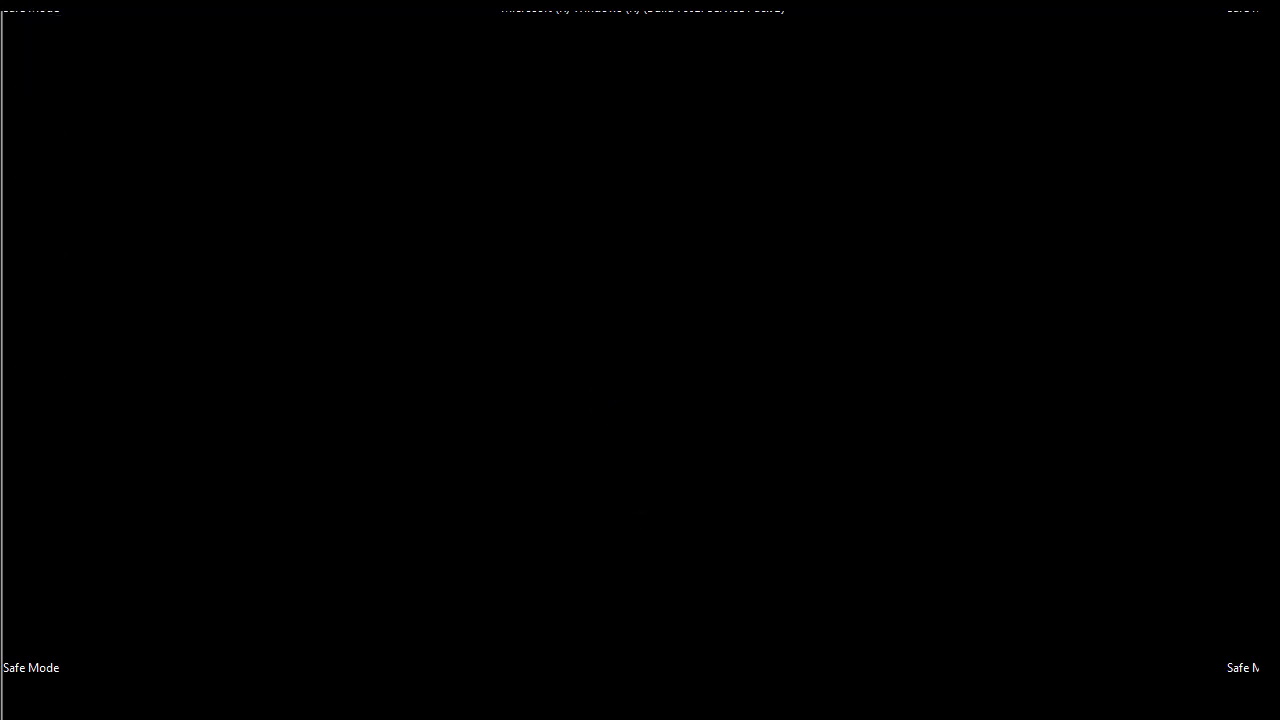